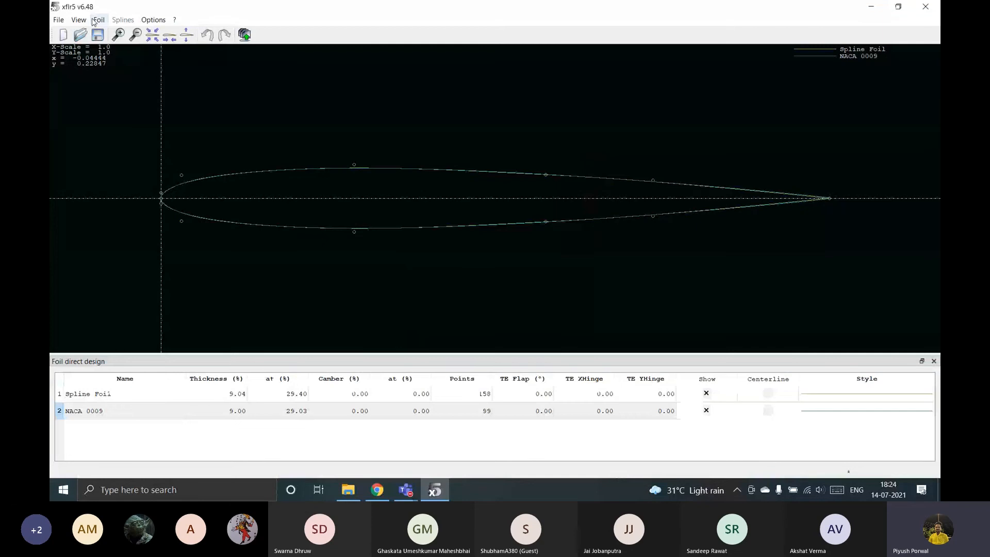
Create a NACA 2412 foil with 100 panels and keep its proposed name.
{"action": "left_click", "coordinate": [121, 223]}
{"action": "left_click", "coordinate": [551, 232]}
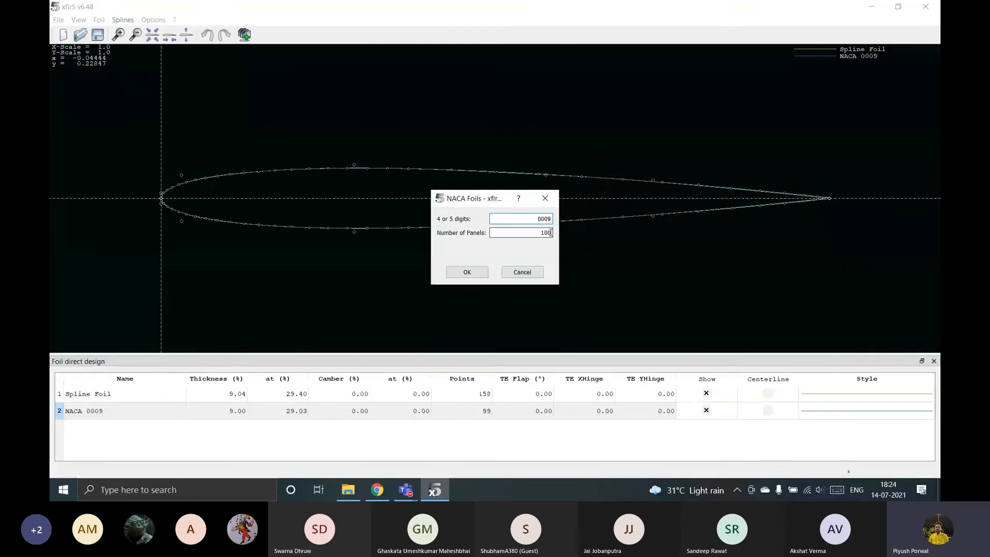
{"action": "left_click_drag", "start_coordinate": [473, 206], "coordinate": [415, 194]}
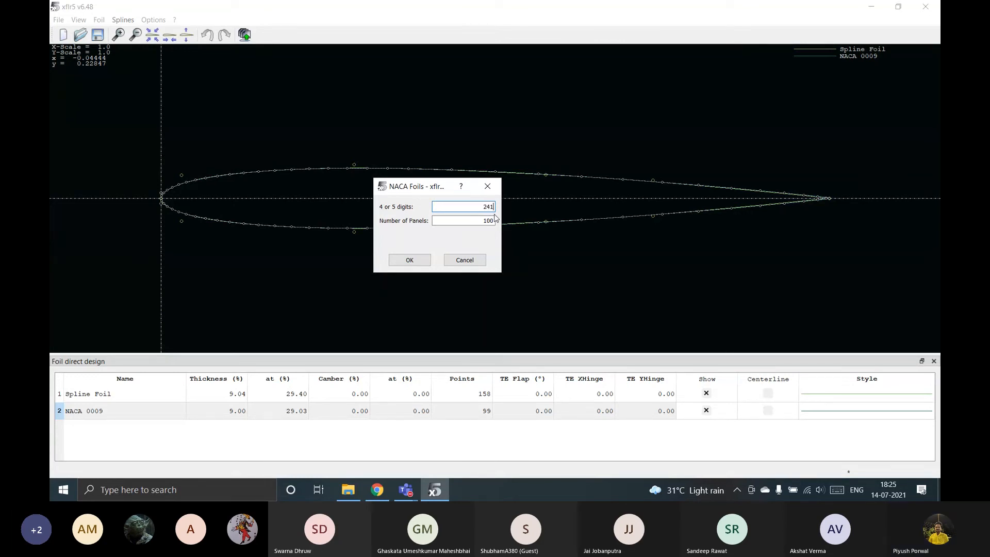
{"action": "type", "text": "2"}
{"action": "left_click", "coordinate": [392, 262]}
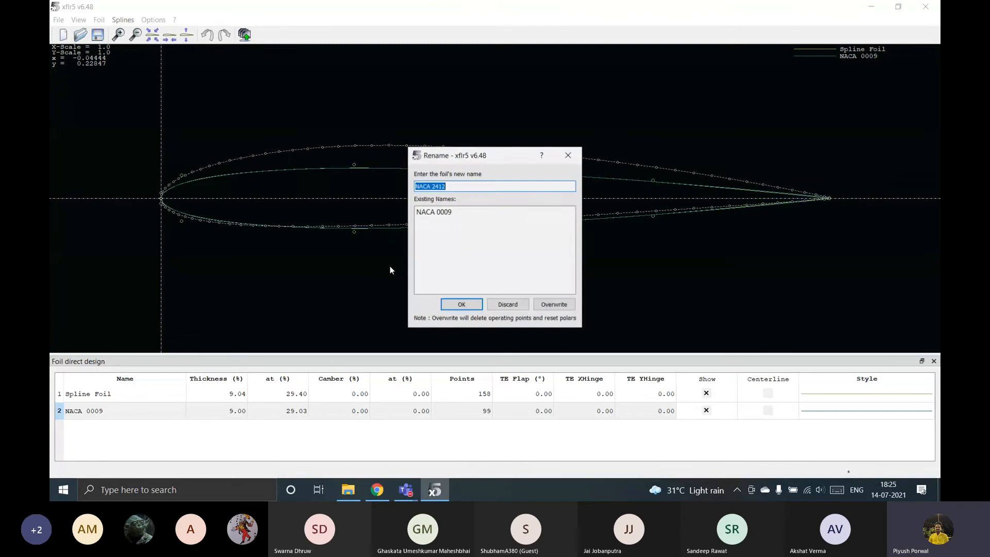
{"action": "left_click", "coordinate": [461, 304]}
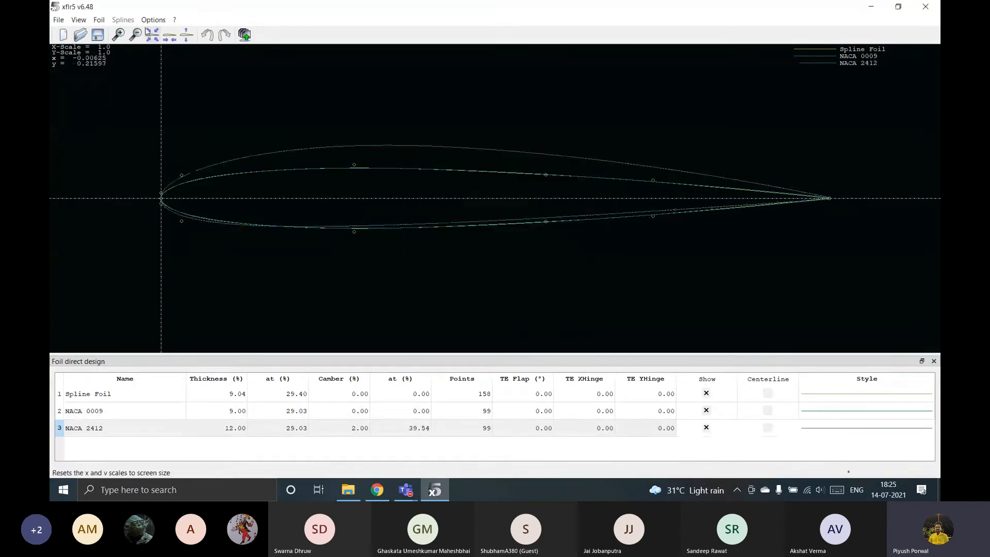
Switch to direct foil analysis and set up a batch analysis covering both NACA 0009 and NACA 2412.
{"action": "left_click", "coordinate": [58, 20]}
{"action": "left_click", "coordinate": [118, 157]}
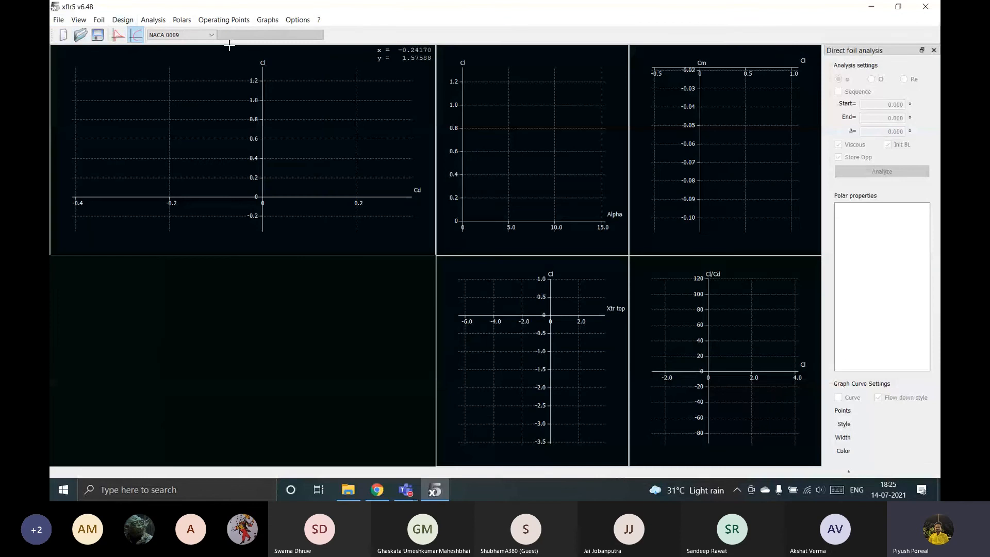
{"action": "left_click", "coordinate": [154, 20]}
{"action": "left_click", "coordinate": [157, 21]}
{"action": "left_click", "coordinate": [159, 22]}
{"action": "left_click", "coordinate": [185, 44]}
{"action": "left_click", "coordinate": [210, 88]}
{"action": "left_click", "coordinate": [293, 90]}
{"action": "left_click", "coordinate": [361, 169]}
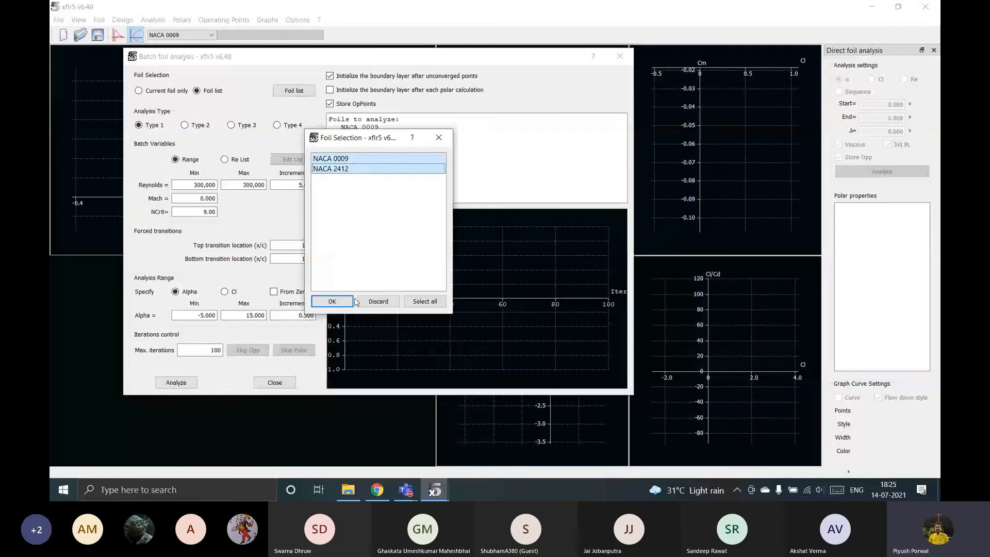
{"action": "left_click", "coordinate": [332, 301]}
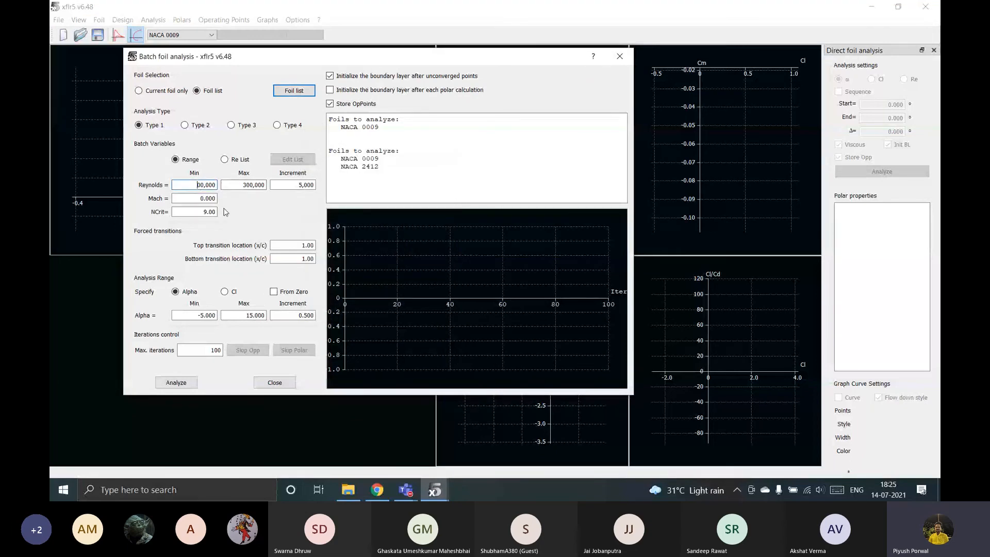
Run the batch analysis for Reynolds 50,000 to 100,000 with a maximum alpha of 10°, and close it when complete.
{"action": "type", "text": "5"}
{"action": "left_click", "coordinate": [249, 185]}
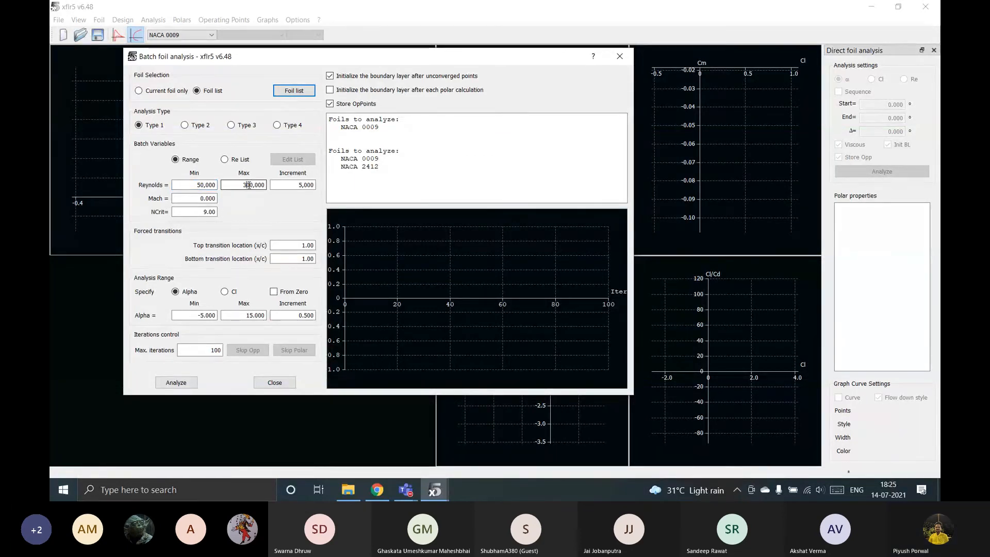
{"action": "key", "text": "BackSpace"}
{"action": "type", "text": "1"}
{"action": "left_click", "coordinate": [250, 315]}
{"action": "key", "text": "BackSpace"}
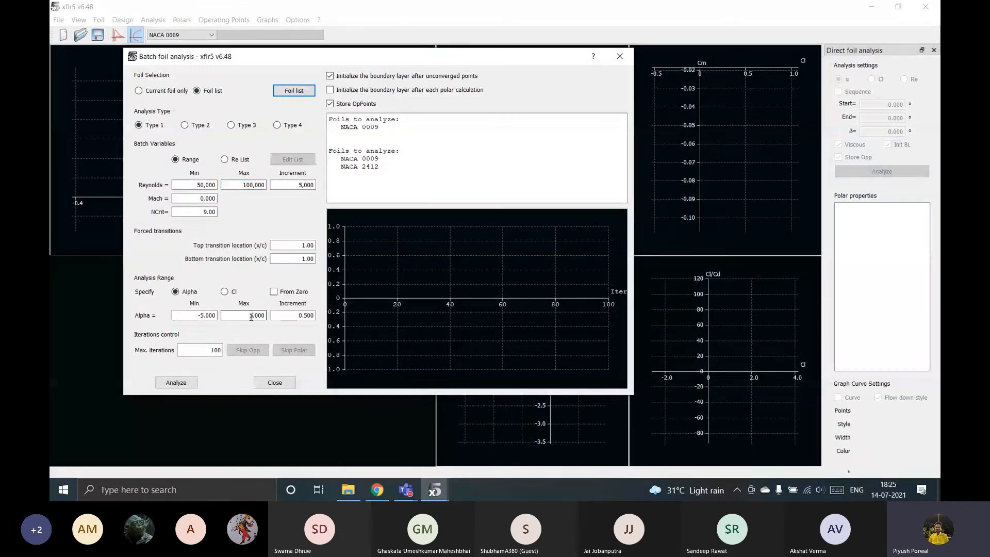
{"action": "left_click", "coordinate": [175, 382]}
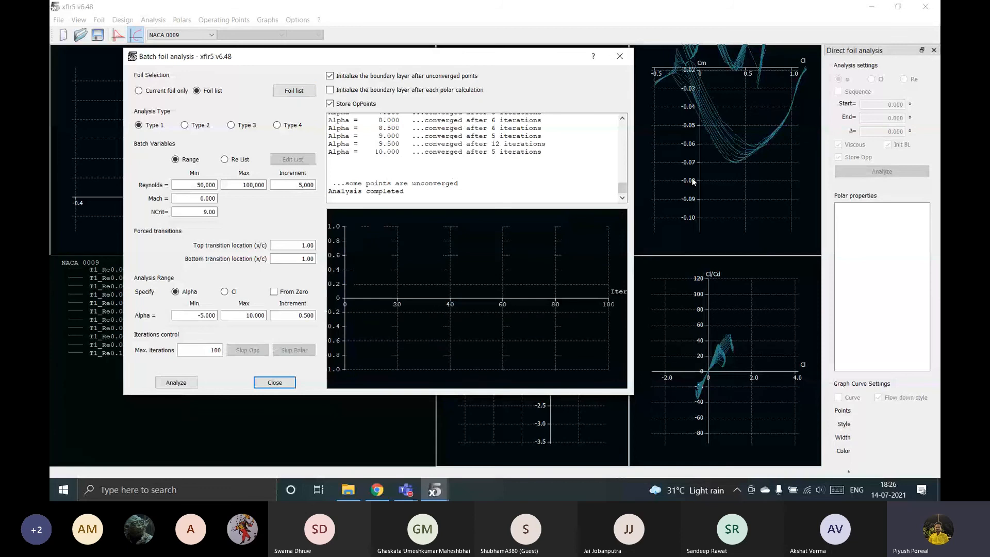
{"action": "key", "text": "Escape"}
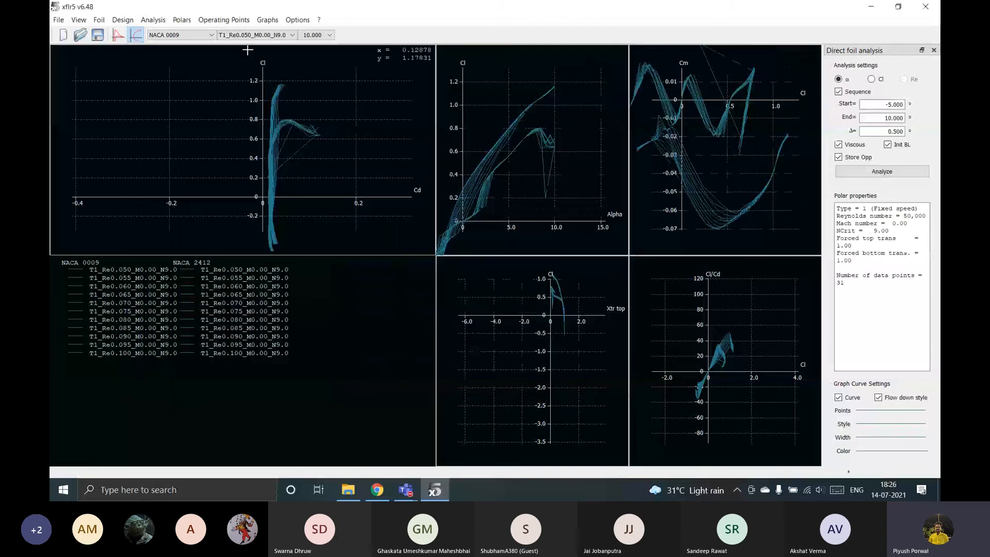
Switch to wing and plane design and show the 3D view.
{"action": "left_click", "coordinate": [59, 20]}
{"action": "left_click", "coordinate": [113, 168]}
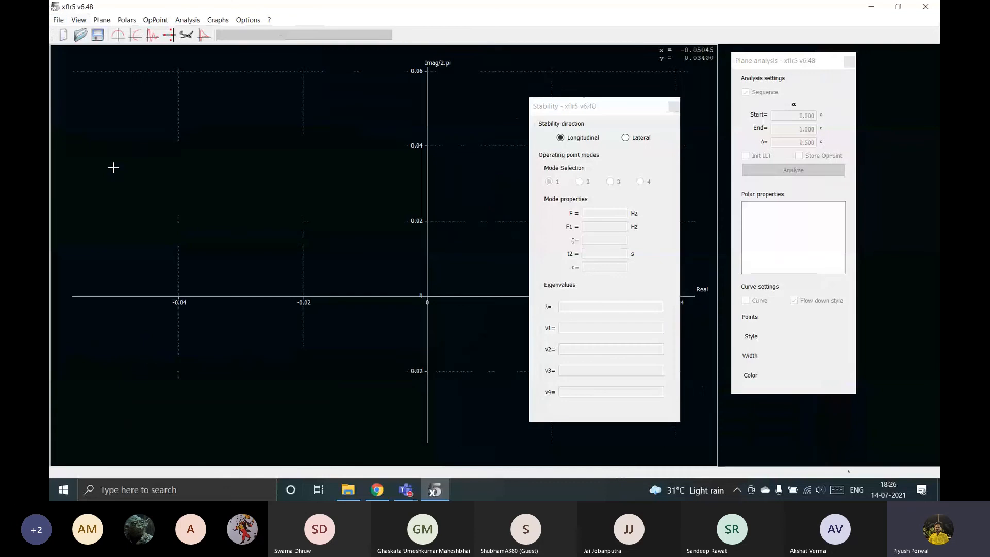
{"action": "left_click", "coordinate": [187, 35]}
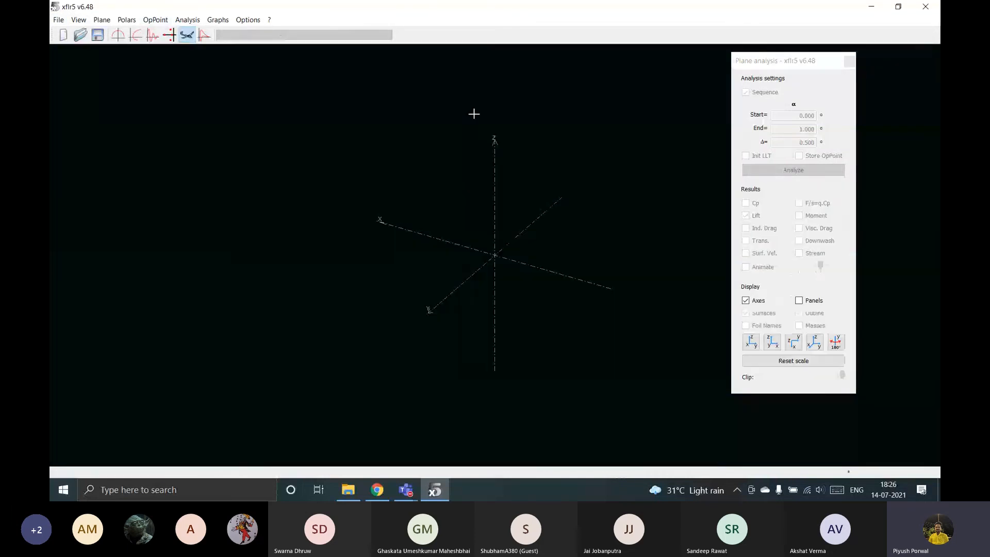
Start defining a new plane and name it Demo.
{"action": "left_click", "coordinate": [102, 21]}
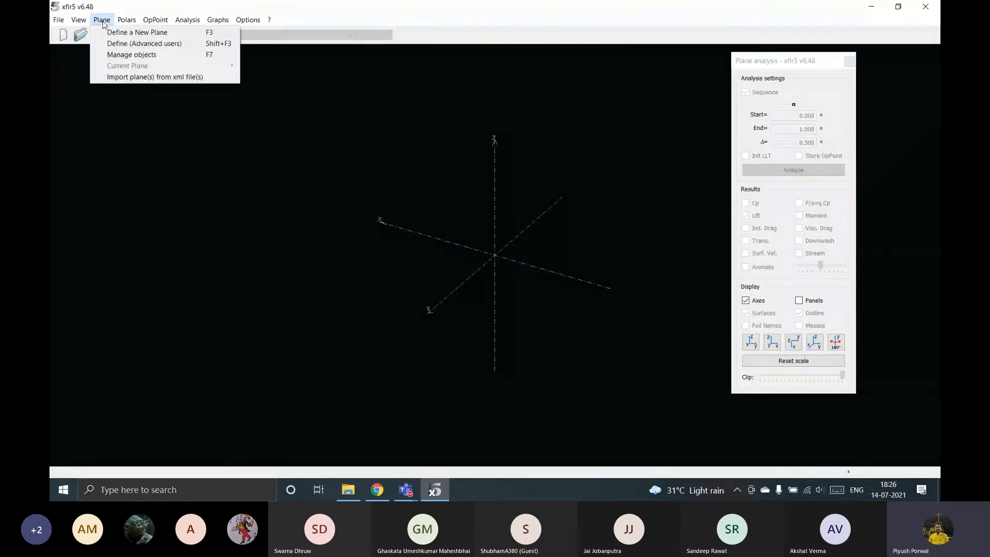
{"action": "left_click", "coordinate": [133, 33]}
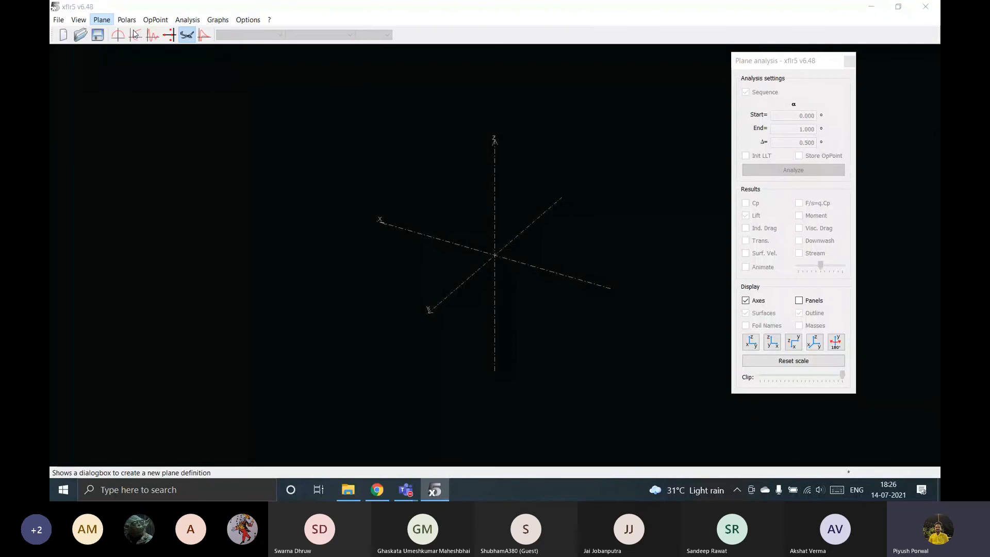
{"action": "left_click_drag", "start_coordinate": [401, 102], "coordinate": [332, 101]}
{"action": "key", "text": "BackSpace"}
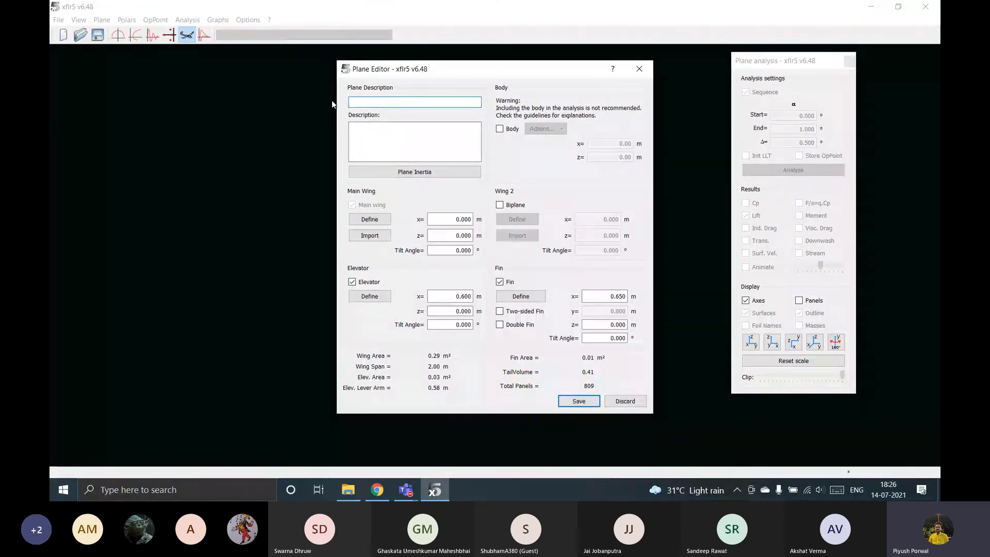
{"action": "type", "text": "De"}
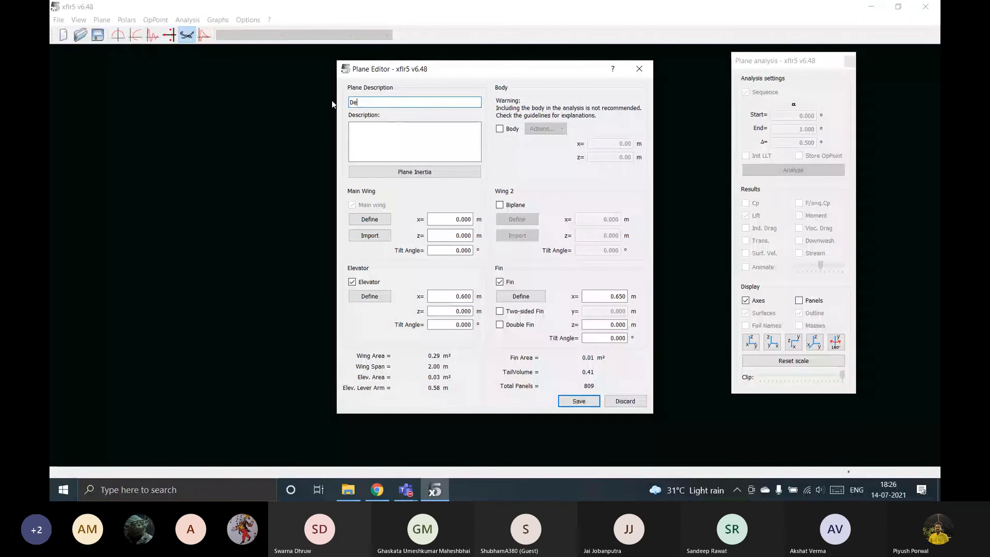
{"action": "type", "text": "mo"}
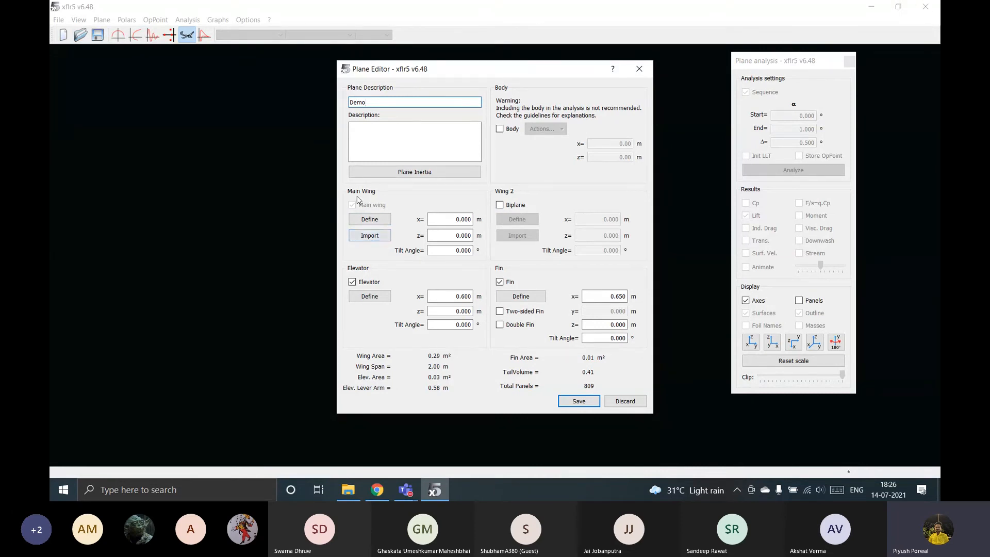
Open the main wing definition and assign the NACA 2412 foil to both wing sections.
{"action": "left_click", "coordinate": [369, 221]}
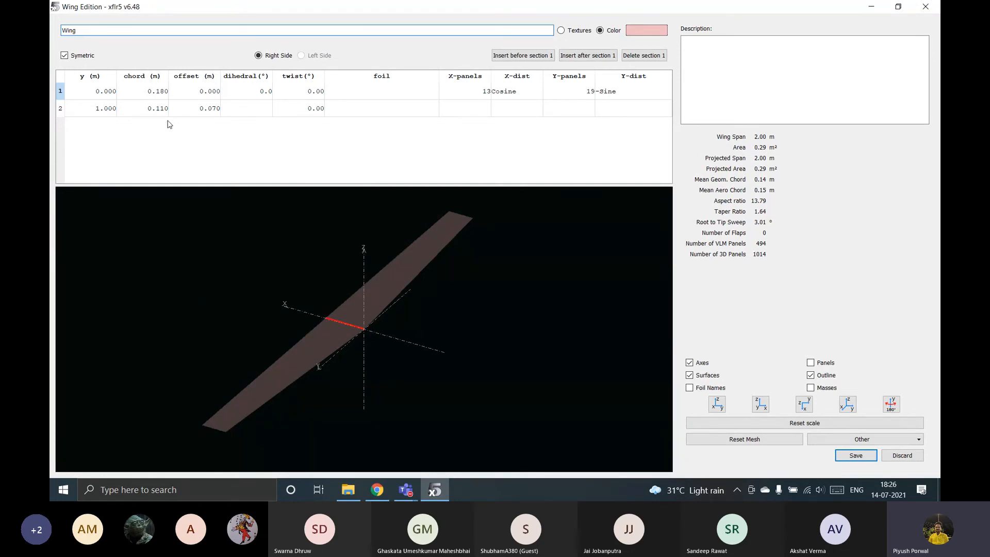
{"action": "left_click", "coordinate": [368, 92]}
{"action": "left_click", "coordinate": [369, 91]}
{"action": "left_click", "coordinate": [364, 106]}
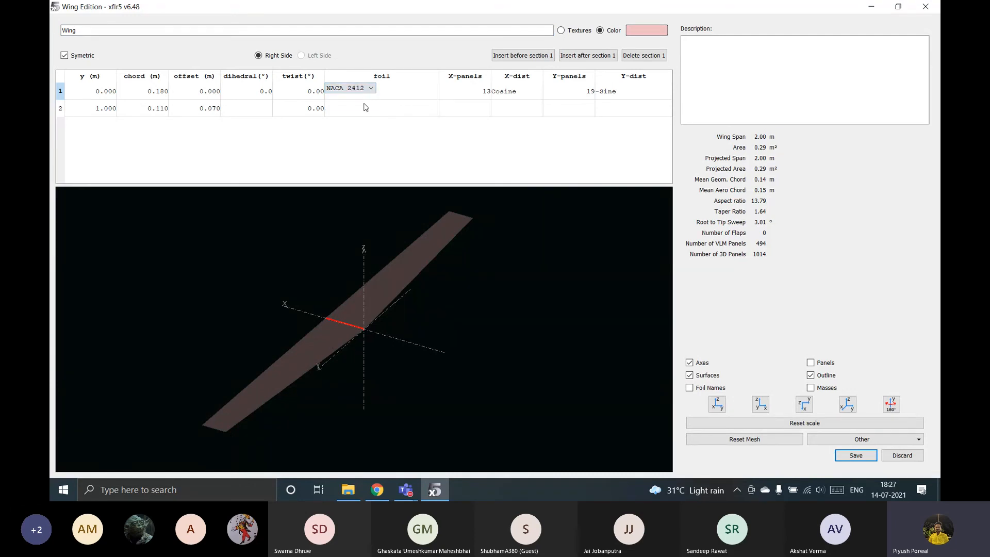
{"action": "left_click", "coordinate": [367, 109]}
{"action": "left_click", "coordinate": [364, 106]}
{"action": "left_click", "coordinate": [356, 122]}
Set the root section's dihedral to 1.0°, insert a section after it, and save the main wing.
{"action": "left_click", "coordinate": [266, 93]}
{"action": "left_click", "coordinate": [261, 91]}
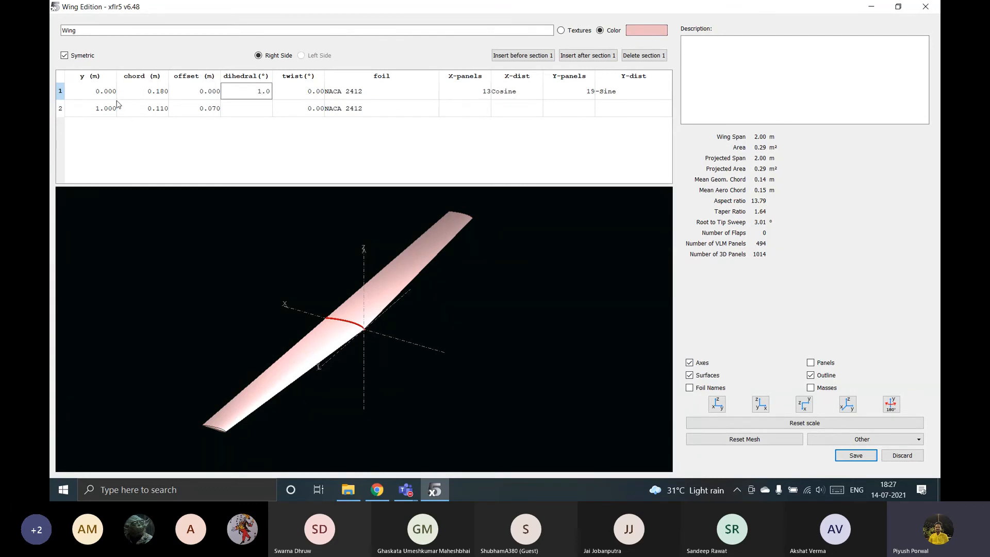
{"action": "right_click", "coordinate": [79, 94]}
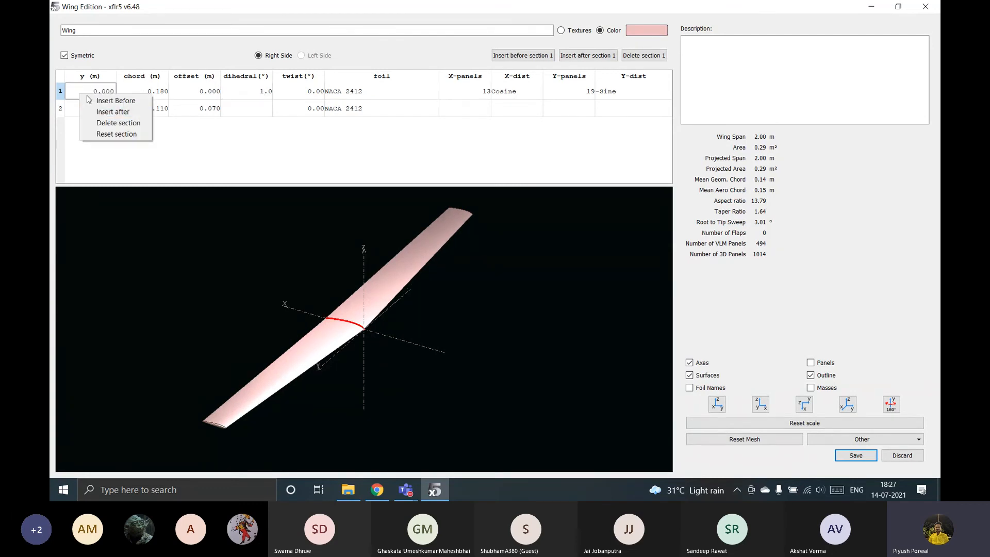
{"action": "left_click", "coordinate": [113, 112]}
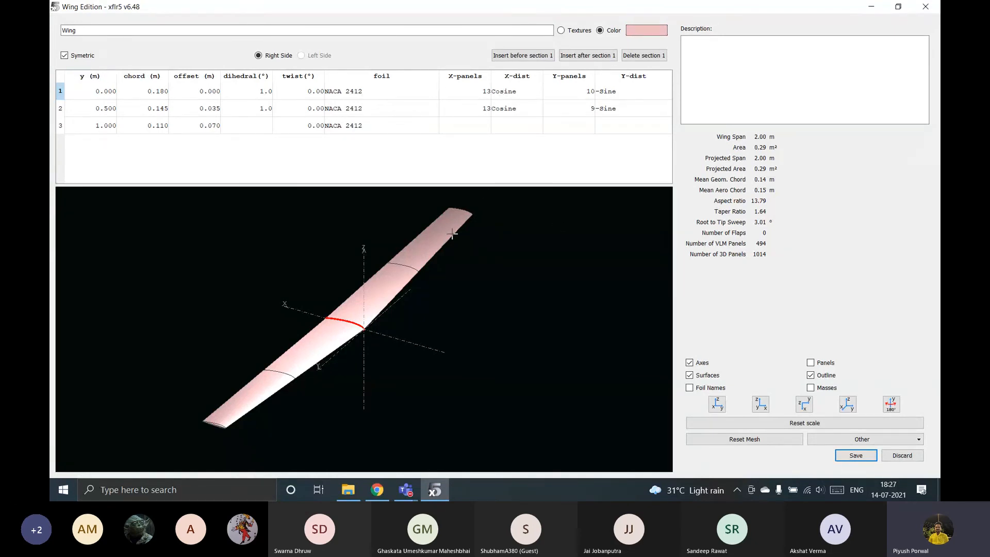
{"action": "left_click", "coordinate": [856, 456]}
Review the main wing definition, and set the z position of both the main wing and the elevator to 0.010 m.
{"action": "left_click", "coordinate": [462, 251]}
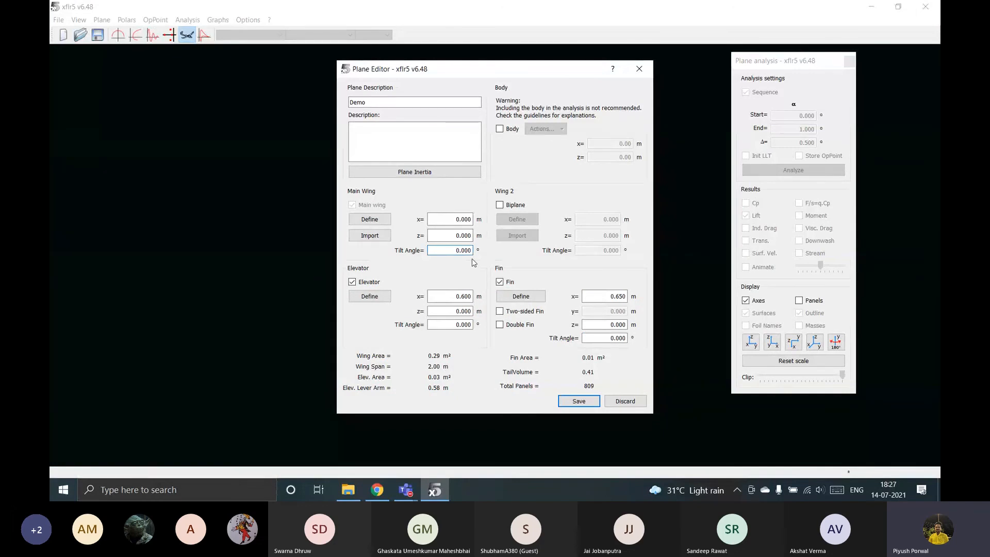
{"action": "left_click", "coordinate": [450, 233]}
{"action": "left_click", "coordinate": [369, 219]}
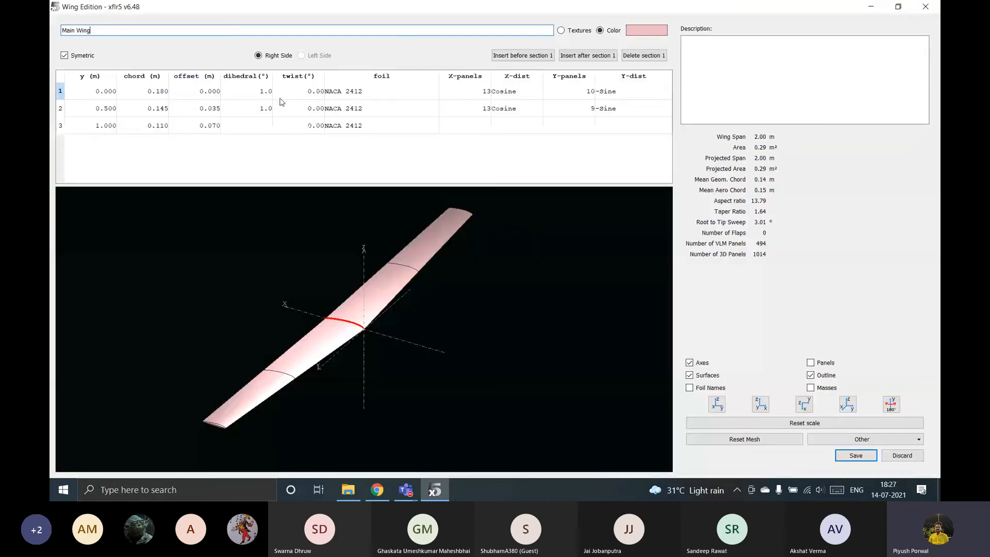
{"action": "left_click", "coordinate": [843, 456]}
{"action": "left_click", "coordinate": [463, 236]}
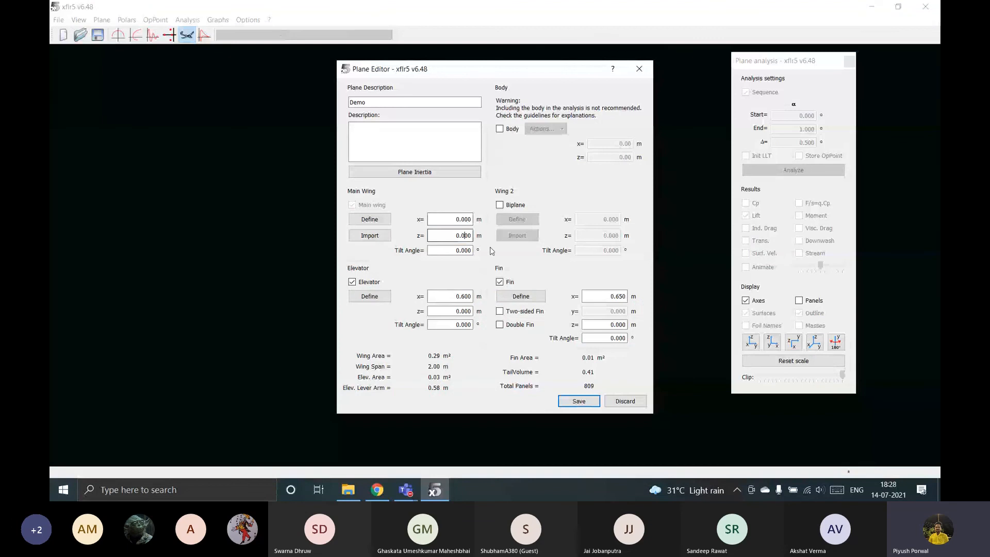
{"action": "type", "text": "1"}
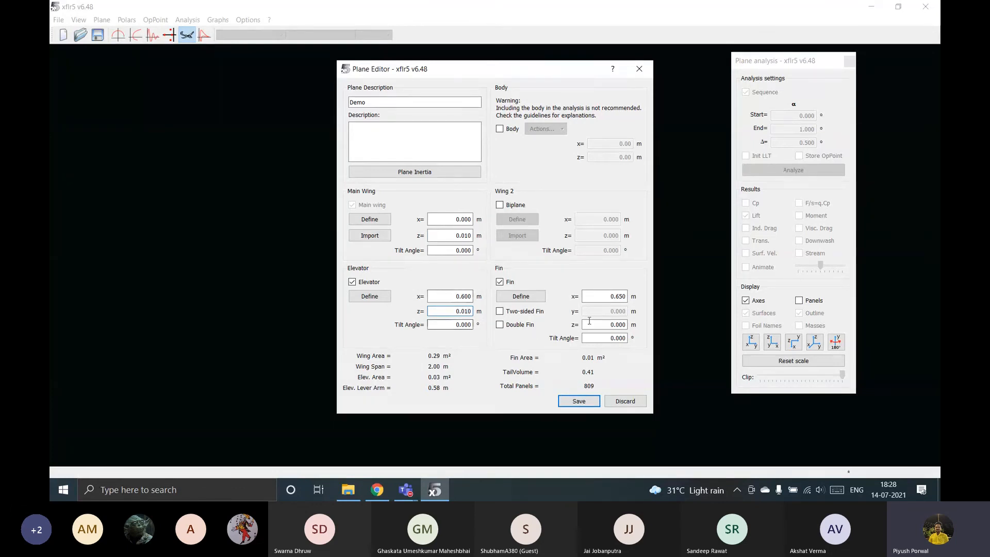
Assign the NACA 0009 foil to both elevator sections and save the elevator.
{"action": "left_click", "coordinate": [369, 295]}
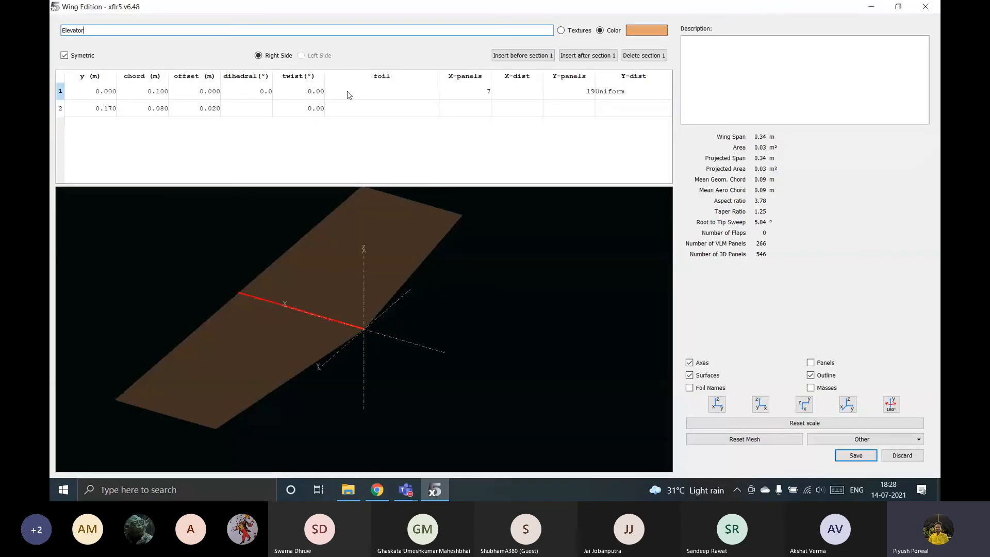
{"action": "left_click", "coordinate": [381, 96]}
{"action": "left_click", "coordinate": [360, 111]}
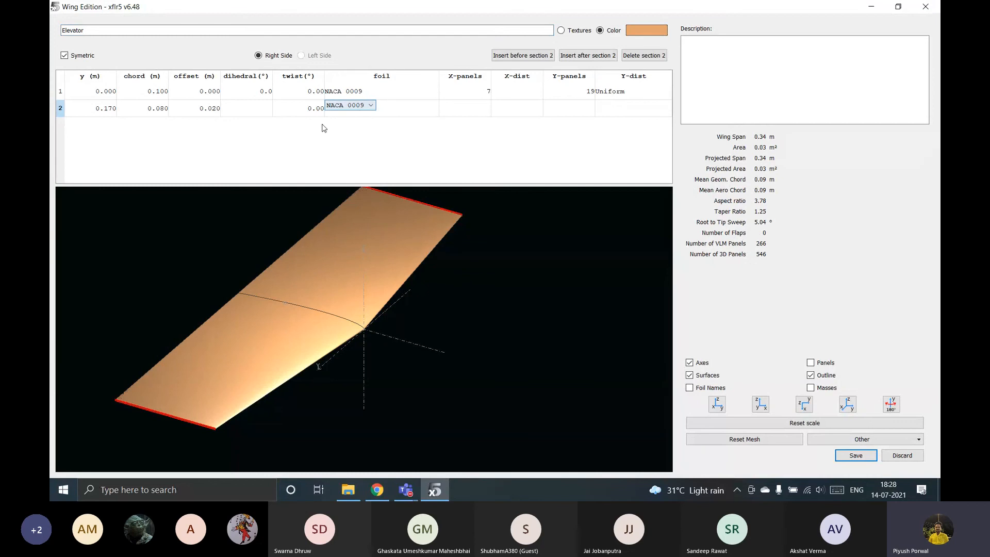
{"action": "left_click", "coordinate": [862, 455]}
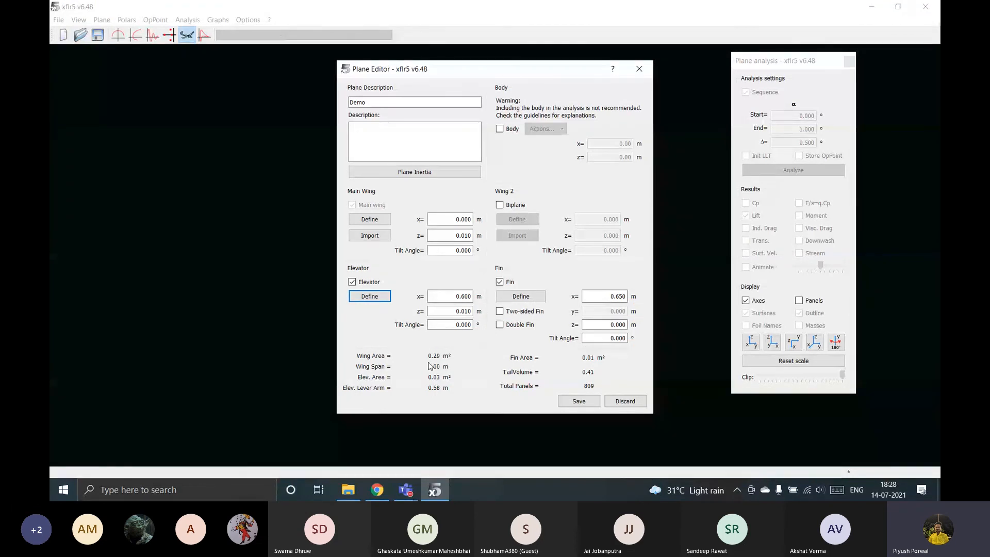
Assign the NACA 0009 foil to both fin sections, and save the fin and the plane.
{"action": "left_click", "coordinate": [521, 296]}
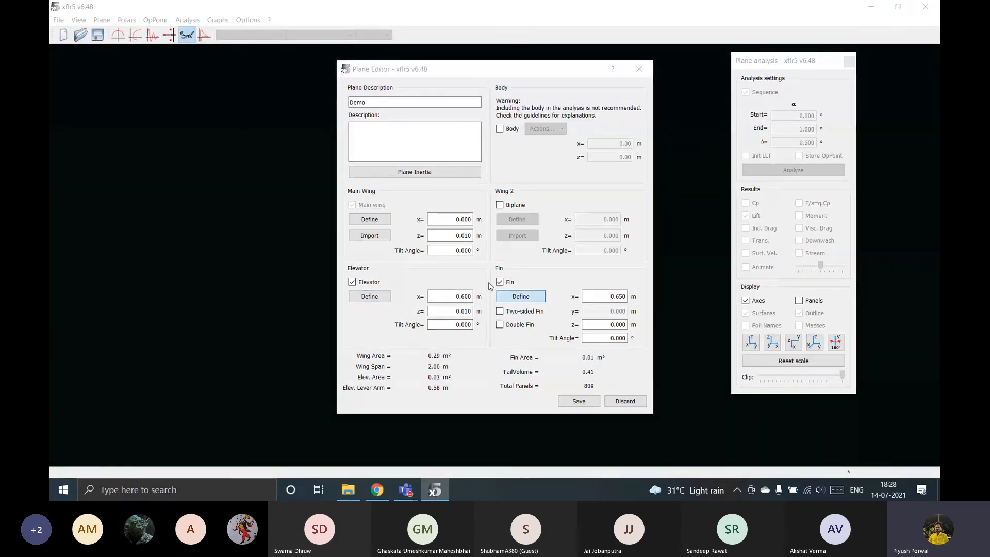
{"action": "left_click", "coordinate": [397, 113]}
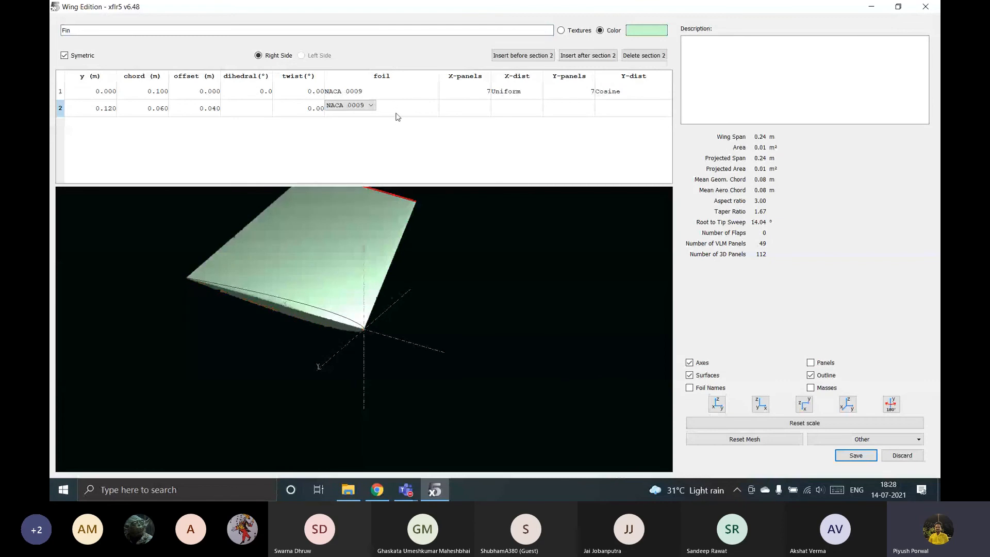
{"action": "left_click", "coordinate": [856, 455]}
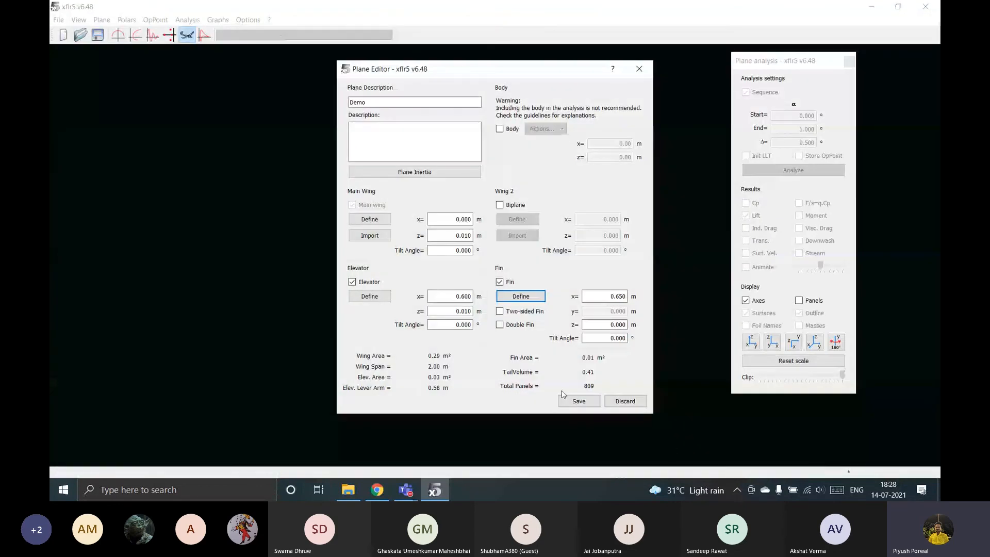
{"action": "left_click", "coordinate": [573, 401]}
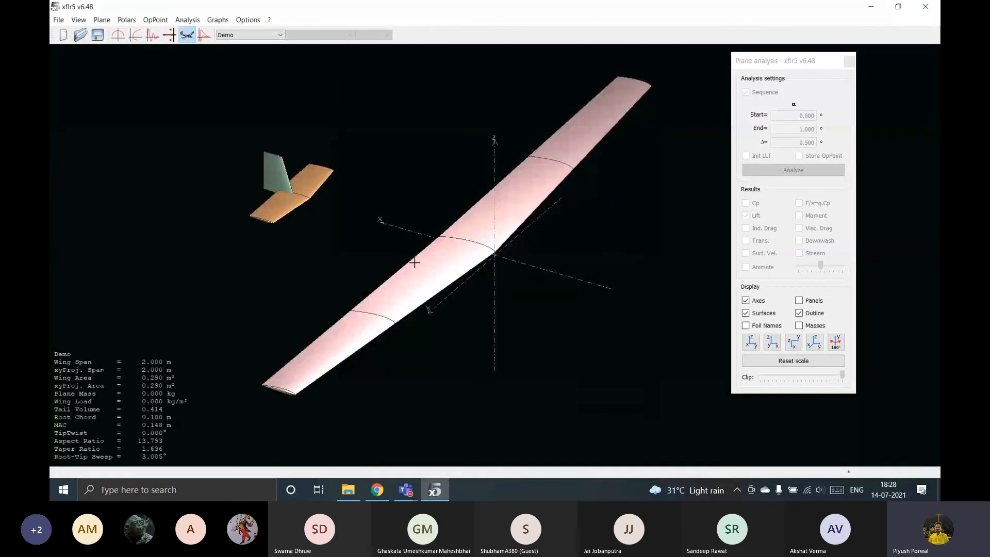
{"action": "left_click_drag", "start_coordinate": [519, 306], "coordinate": [426, 323]}
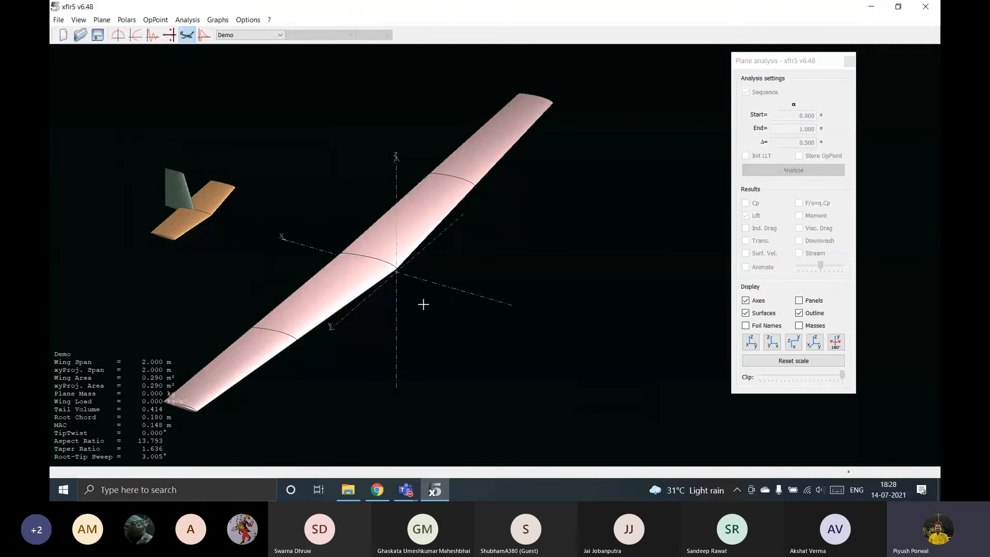
Include a body in the Demo plane definition and save the plane.
{"action": "scroll", "coordinate": [424, 304], "scroll_direction": "down", "scroll_amount": 2}
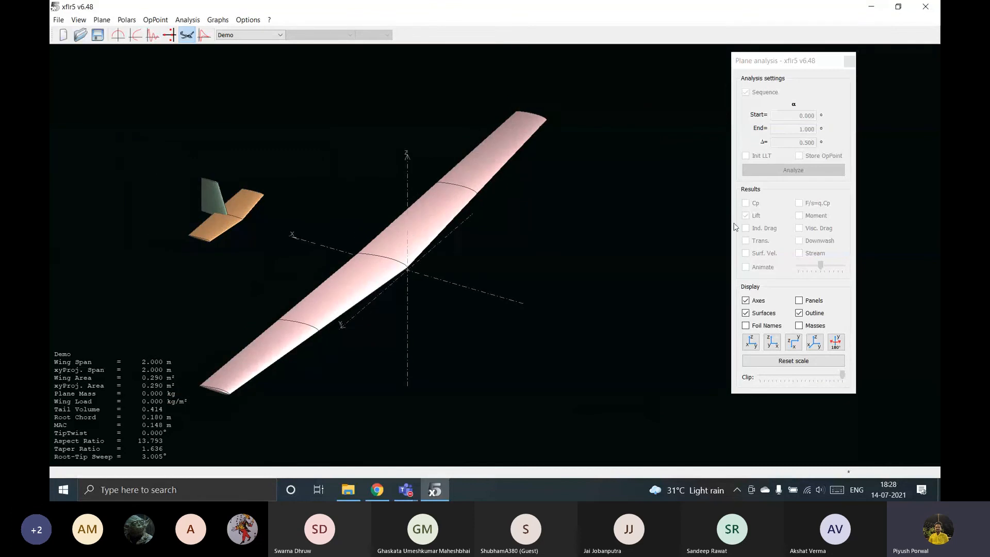
{"action": "left_click", "coordinate": [101, 21]}
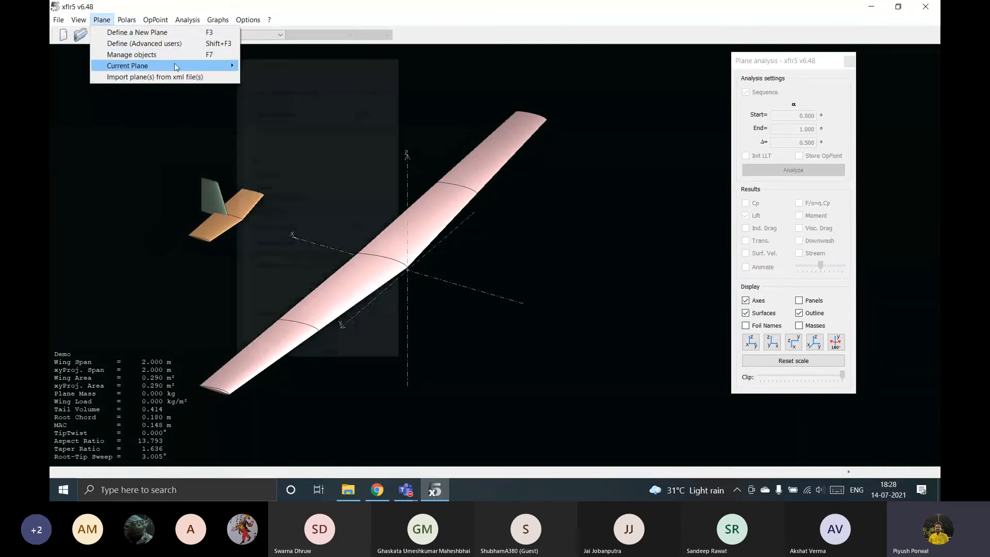
{"action": "mouse_move", "coordinate": [174, 63]}
{"action": "left_click", "coordinate": [256, 81]}
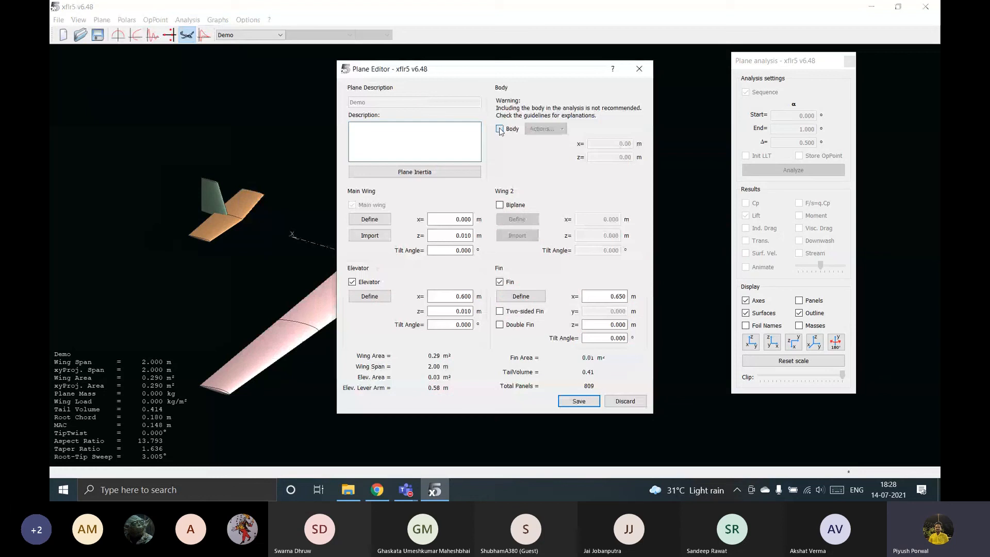
{"action": "left_click", "coordinate": [578, 401]}
{"action": "left_click_drag", "start_coordinate": [309, 221], "coordinate": [344, 188]}
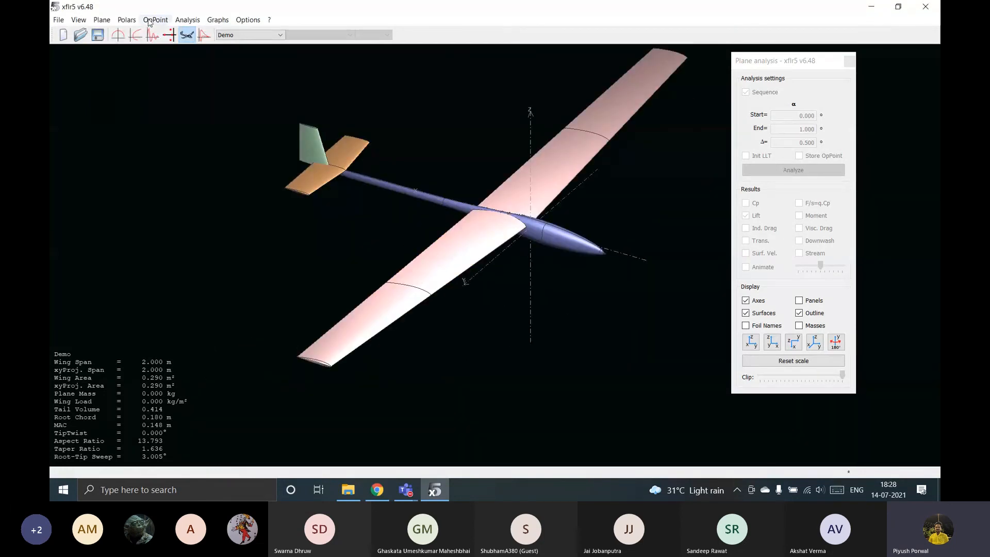
Remove the body from the Demo plane definition and save the plane.
{"action": "left_click", "coordinate": [101, 19]}
{"action": "mouse_move", "coordinate": [141, 65]}
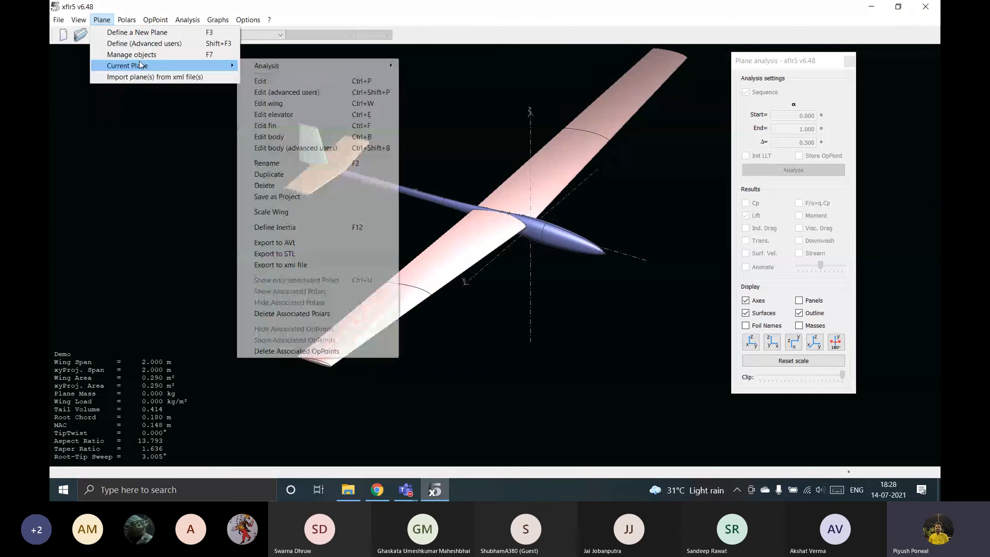
{"action": "left_click", "coordinate": [325, 81]}
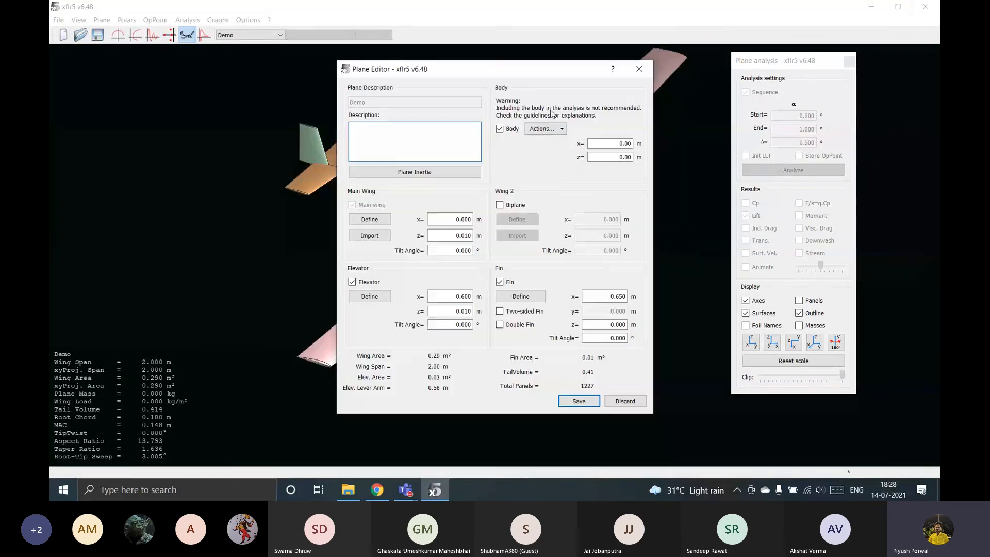
{"action": "left_click", "coordinate": [498, 129]}
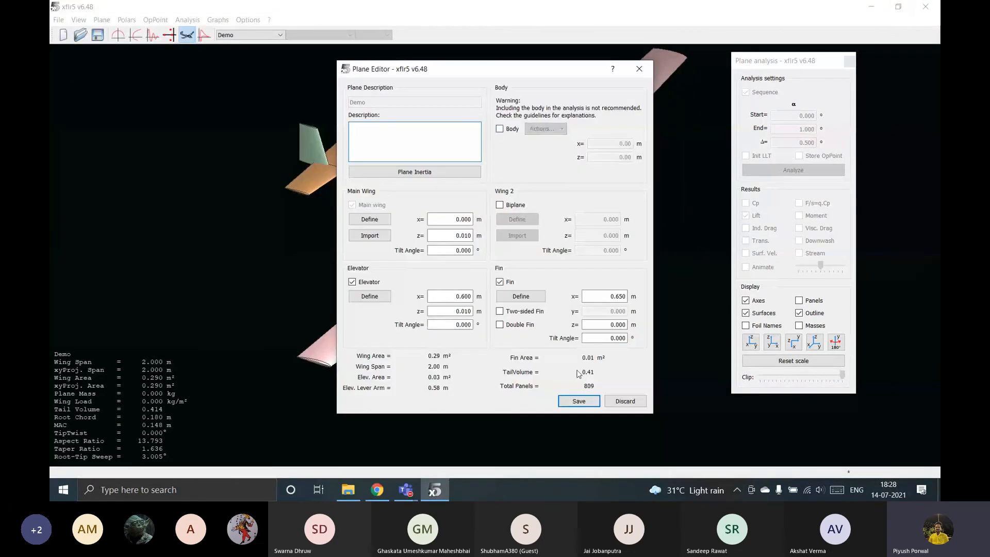
{"action": "left_click", "coordinate": [578, 401]}
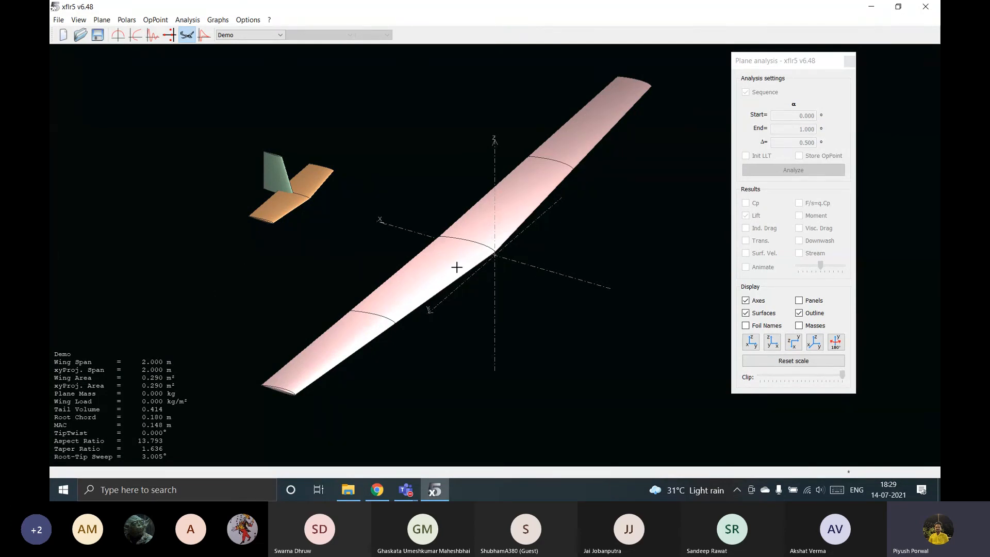
Open the current plane's inertia properties and add a point mass of 1.000 kg.
{"action": "left_click_drag", "start_coordinate": [455, 267], "coordinate": [347, 231]}
{"action": "scroll", "coordinate": [348, 230], "scroll_direction": "up", "scroll_amount": 8}
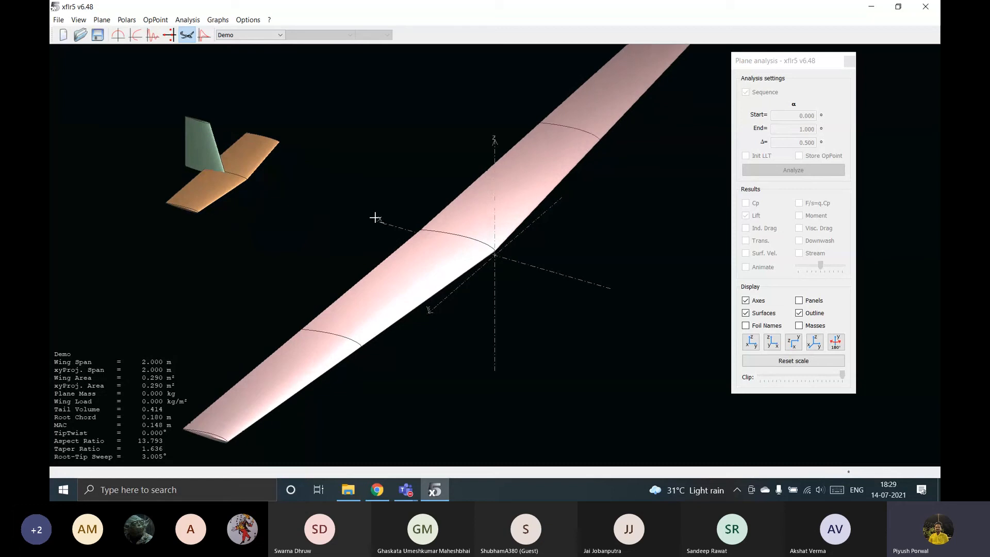
{"action": "scroll", "coordinate": [446, 215], "scroll_direction": "down", "scroll_amount": 4}
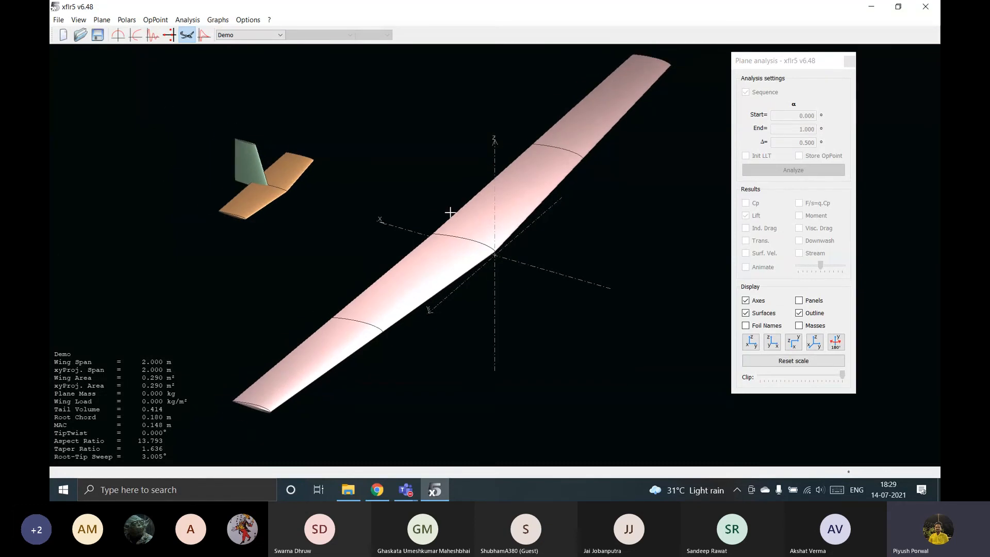
{"action": "left_click", "coordinate": [102, 20]}
{"action": "mouse_move", "coordinate": [129, 68]}
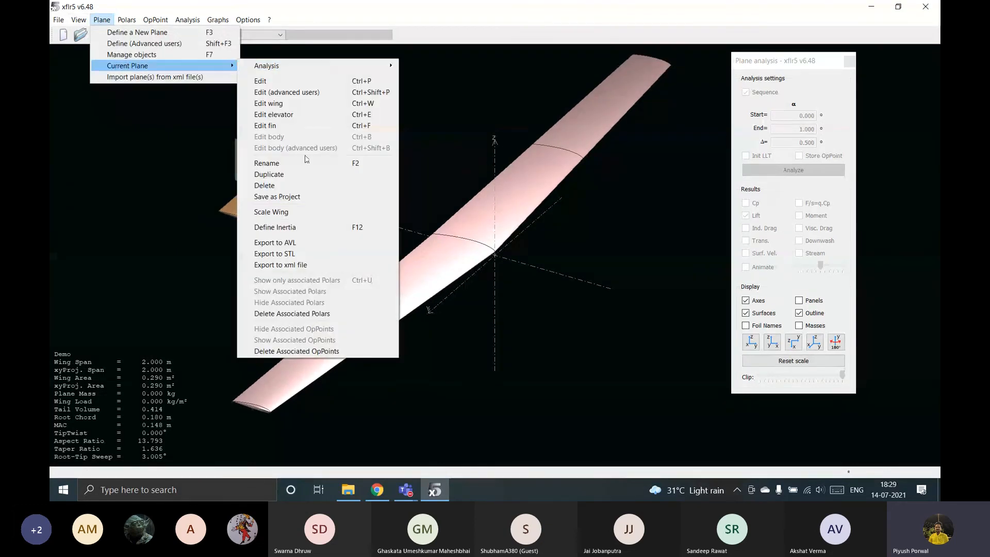
{"action": "left_click", "coordinate": [309, 228]}
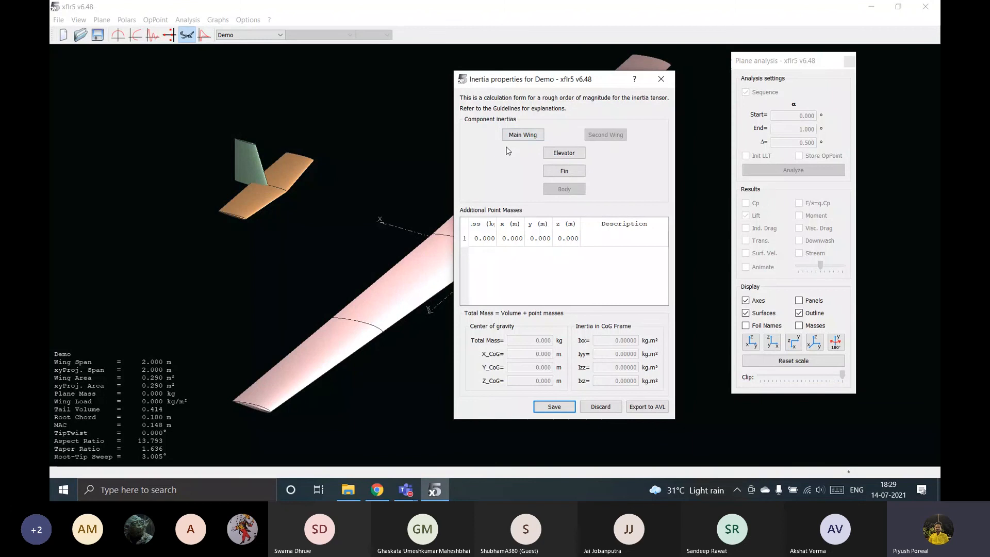
{"action": "double_click", "coordinate": [480, 242]}
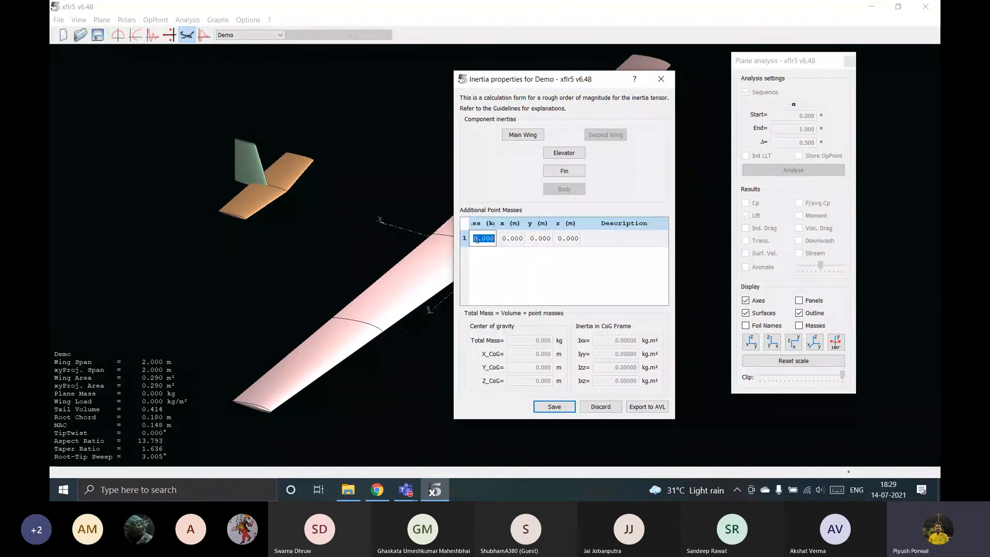
{"action": "type", "text": "1"}
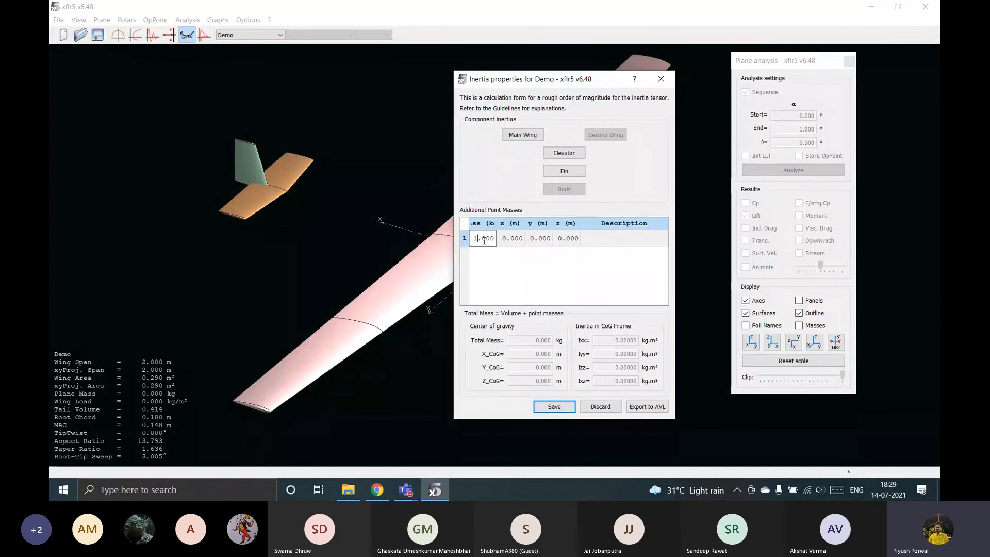
Set the point mass's x position to 0.004 m and save the inertia properties.
{"action": "double_click", "coordinate": [522, 238]}
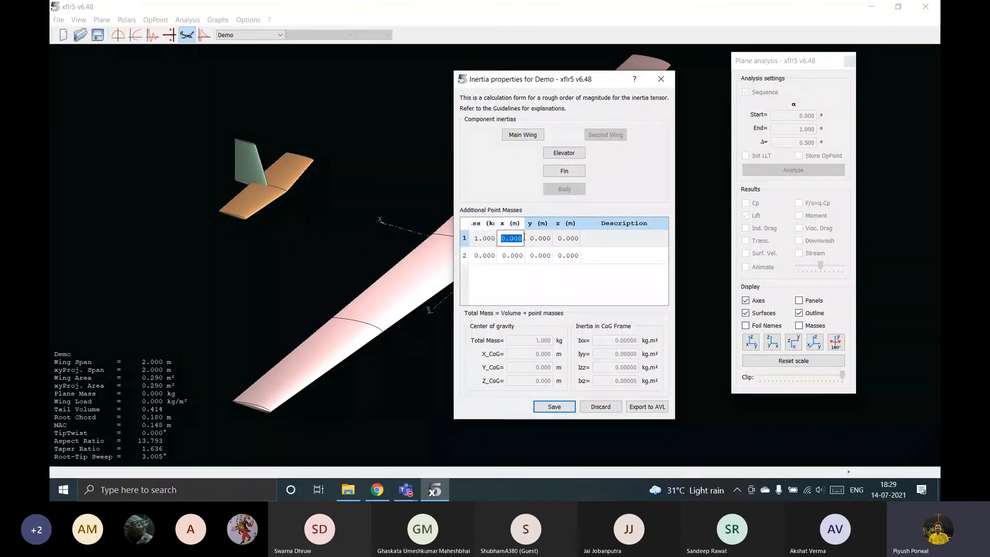
{"action": "left_click", "coordinate": [519, 237]}
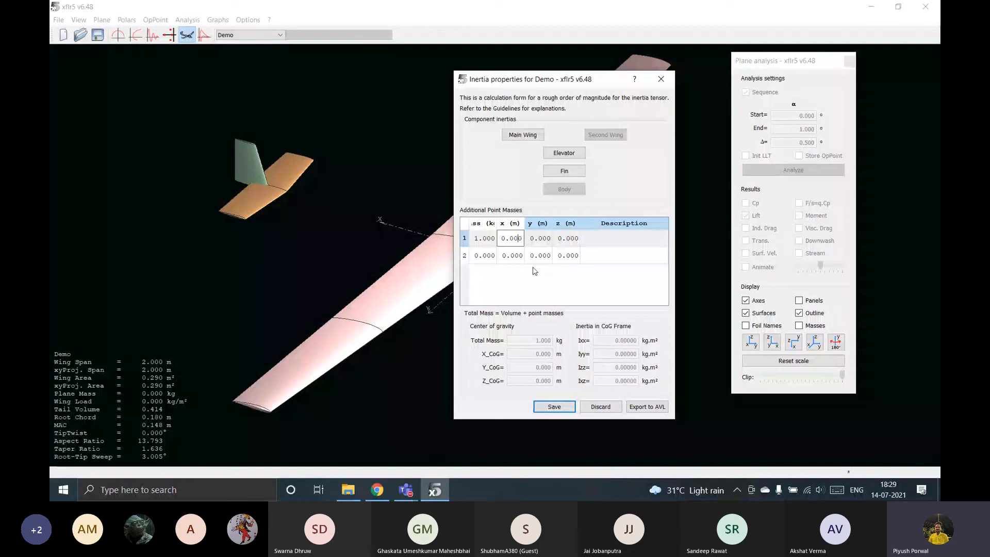
{"action": "key", "text": "BackSpace"}
{"action": "type", "text": "0"}
{"action": "key", "text": "BackSpace"}
{"action": "type", "text": "3"}
{"action": "key", "text": "BackSpace"}
{"action": "type", "text": "4"}
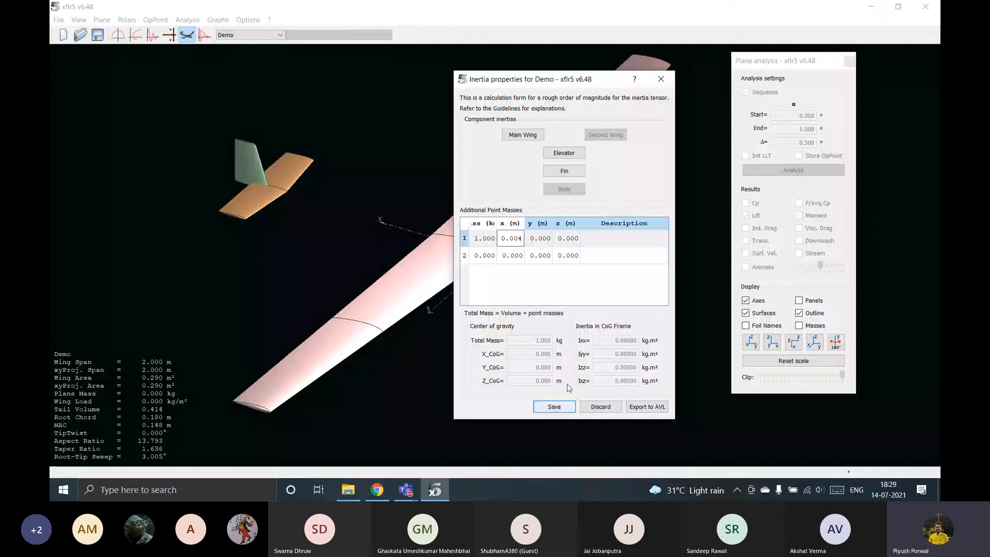
{"action": "left_click", "coordinate": [559, 407]}
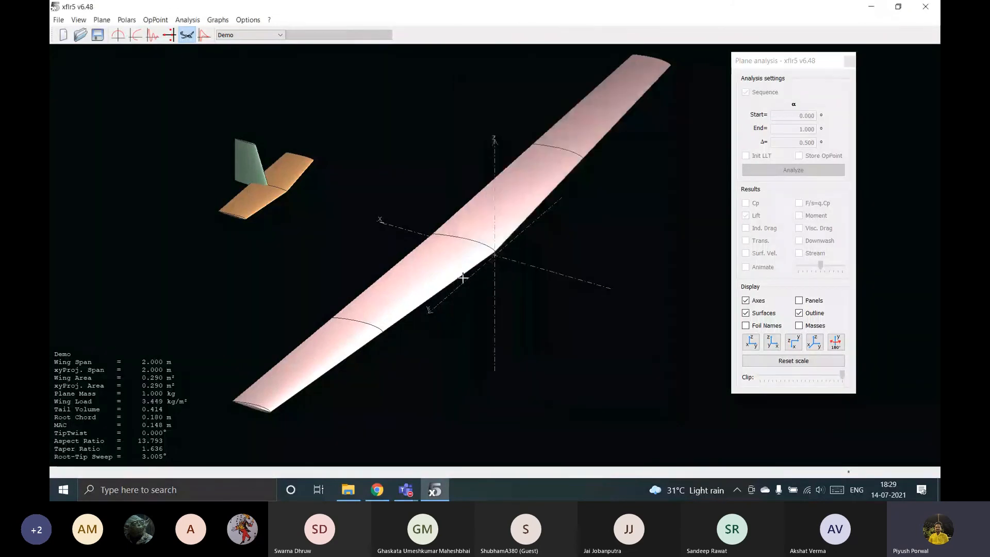
Display the masses in the 3D view and examine where the point mass sits relative to the wing.
{"action": "left_click", "coordinate": [800, 328]}
{"action": "left_click_drag", "start_coordinate": [426, 254], "coordinate": [505, 269]}
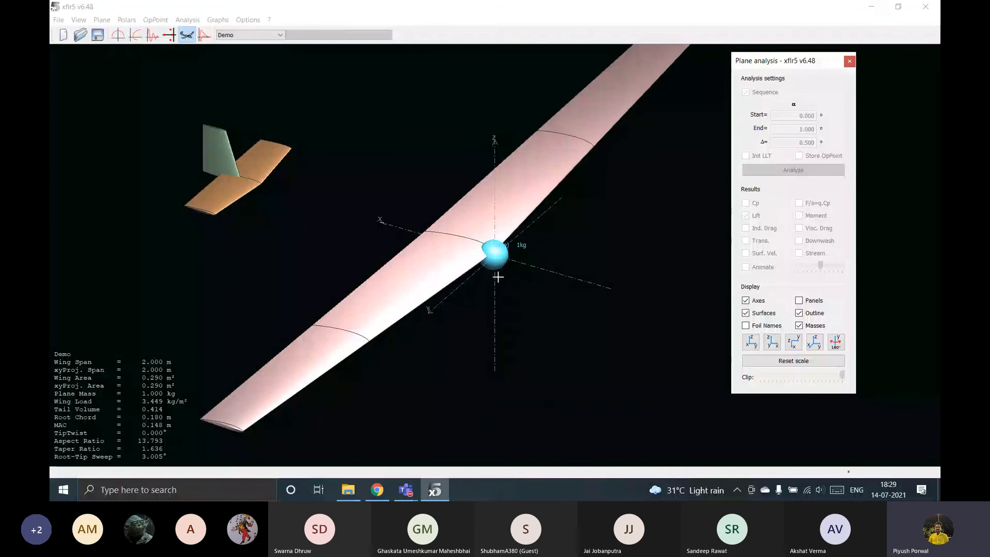
{"action": "scroll", "coordinate": [497, 275], "scroll_direction": "up", "scroll_amount": 5}
{"action": "scroll", "coordinate": [557, 279], "scroll_direction": "down", "scroll_amount": 5}
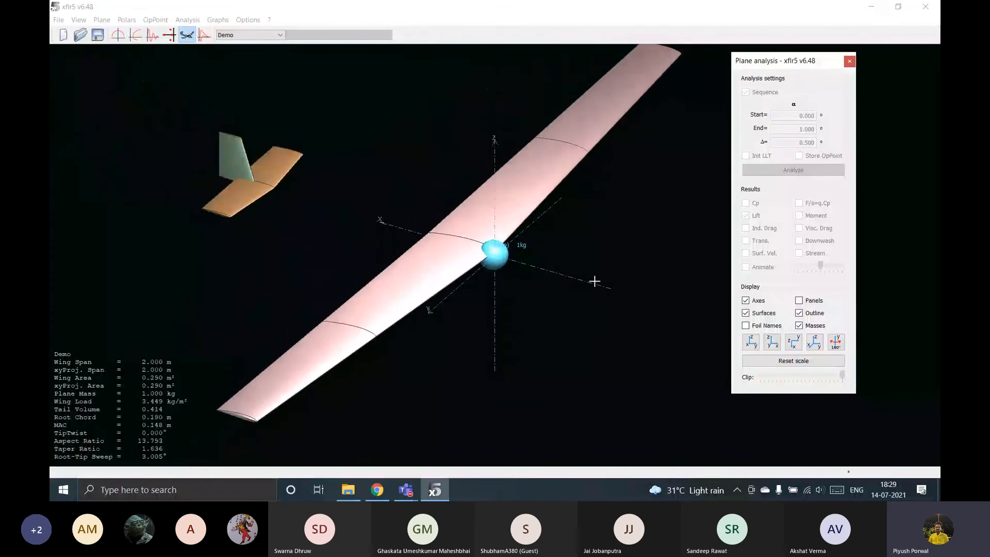
{"action": "scroll", "coordinate": [518, 286], "scroll_direction": "down", "scroll_amount": 2}
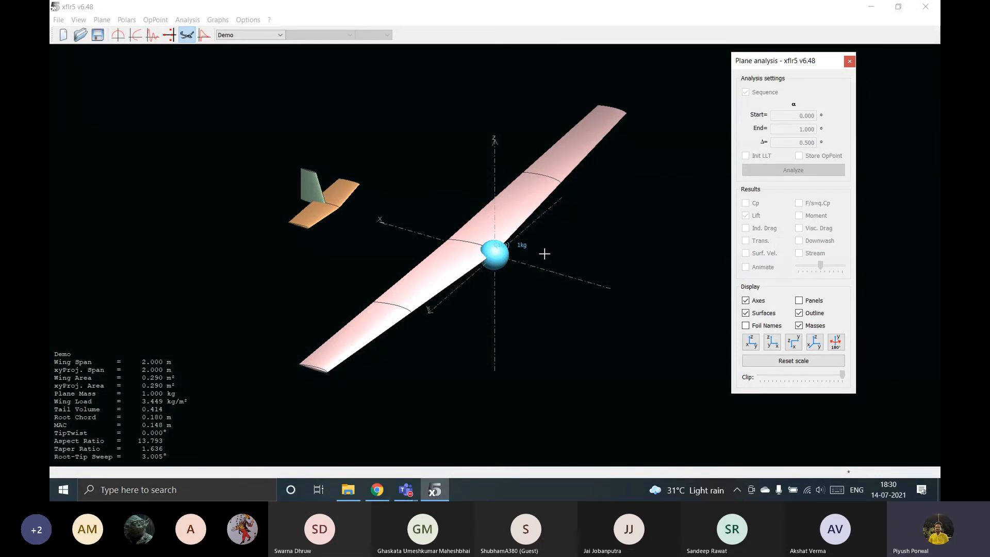
{"action": "scroll", "coordinate": [508, 264], "scroll_direction": "down", "scroll_amount": 1}
{"action": "scroll", "coordinate": [508, 264], "scroll_direction": "up", "scroll_amount": 3}
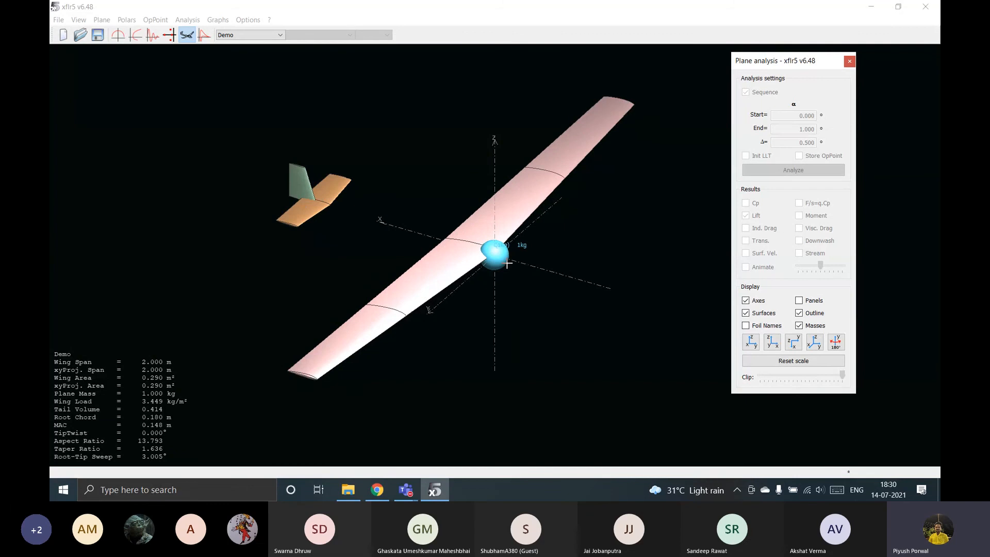
{"action": "scroll", "coordinate": [508, 264], "scroll_direction": "up", "scroll_amount": 2}
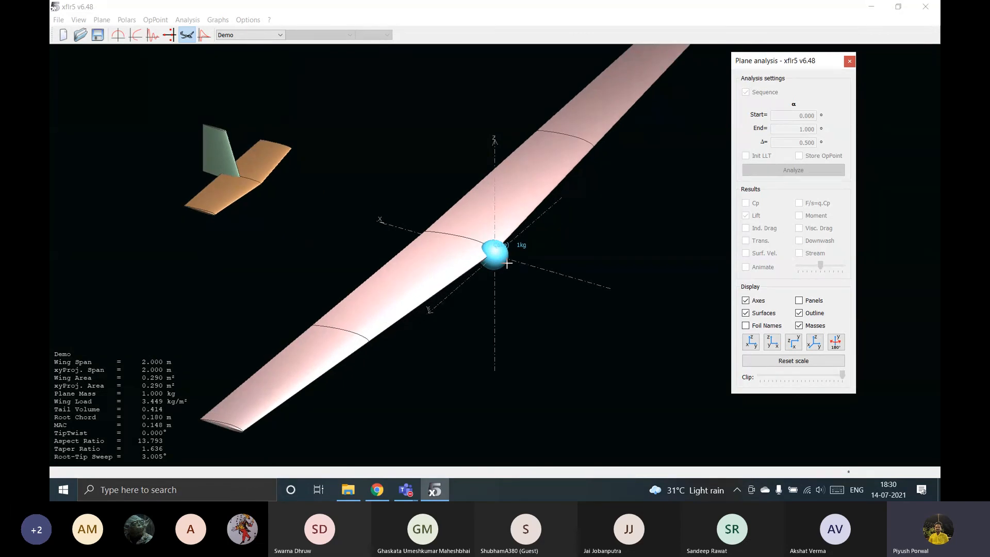
{"action": "scroll", "coordinate": [507, 264], "scroll_direction": "up", "scroll_amount": 2}
{"action": "scroll", "coordinate": [514, 258], "scroll_direction": "down", "scroll_amount": 4}
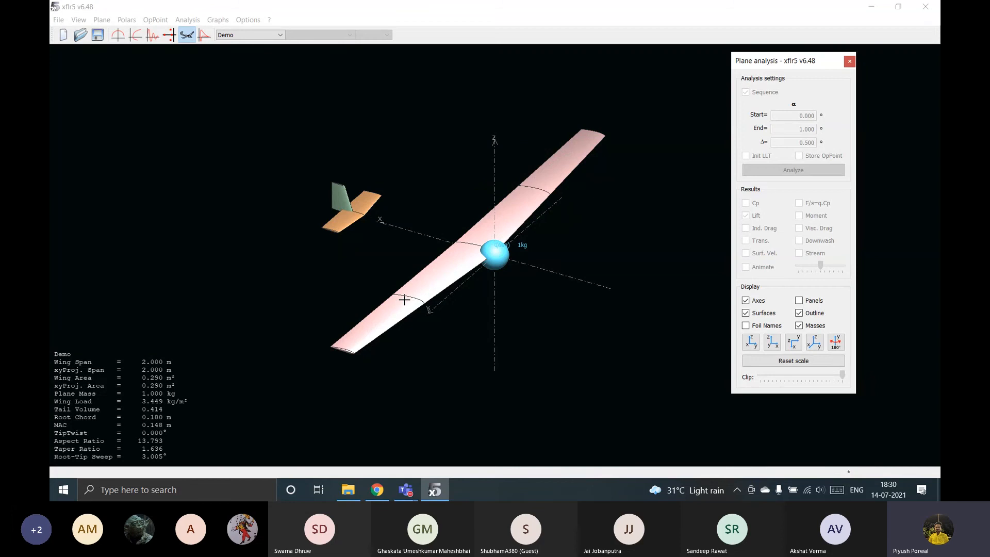
{"action": "left_click_drag", "start_coordinate": [494, 243], "coordinate": [499, 250]}
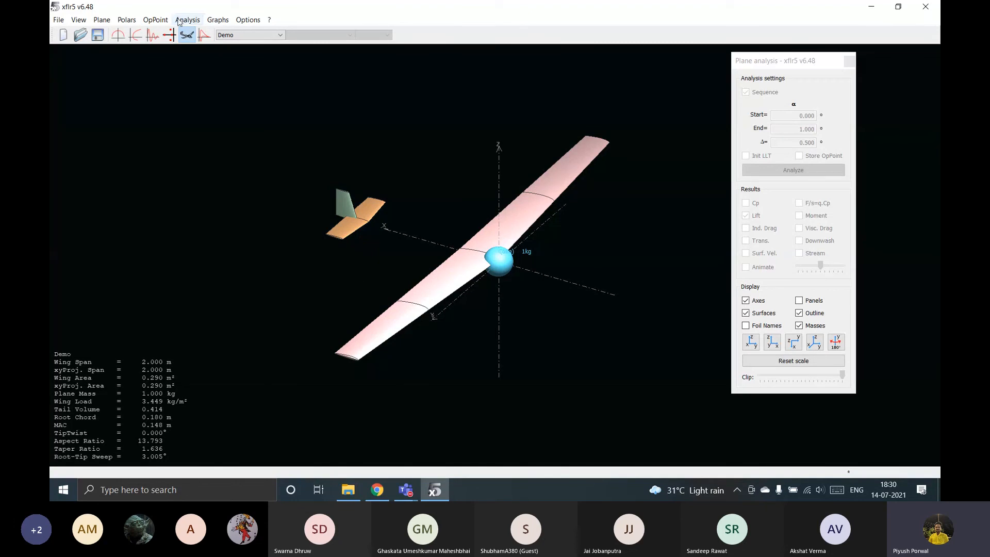
Define a Type 2 (Fixed Lift) analysis for the Demo plane and save it.
{"action": "left_click", "coordinate": [185, 20]}
{"action": "left_click", "coordinate": [227, 44]}
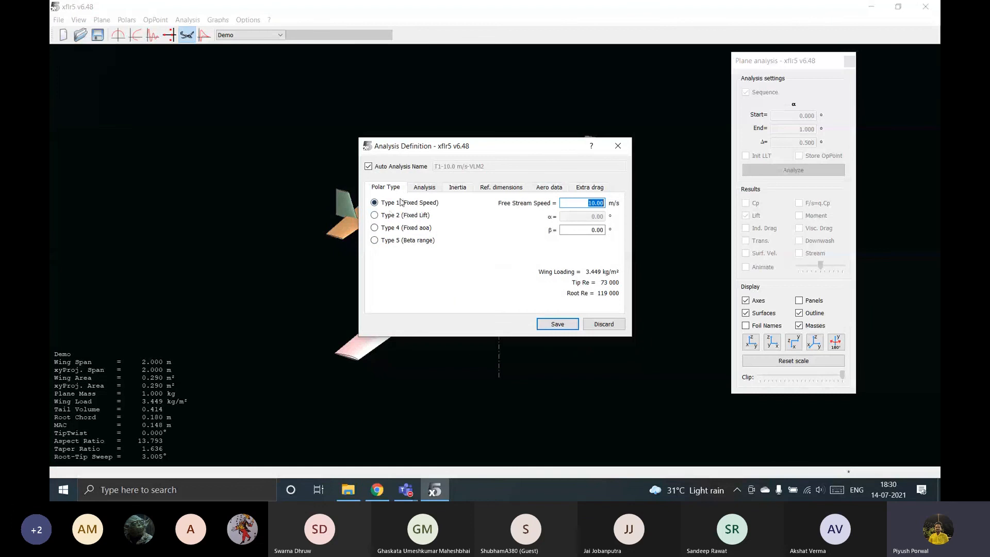
{"action": "left_click", "coordinate": [376, 217]}
{"action": "left_click", "coordinate": [374, 215]}
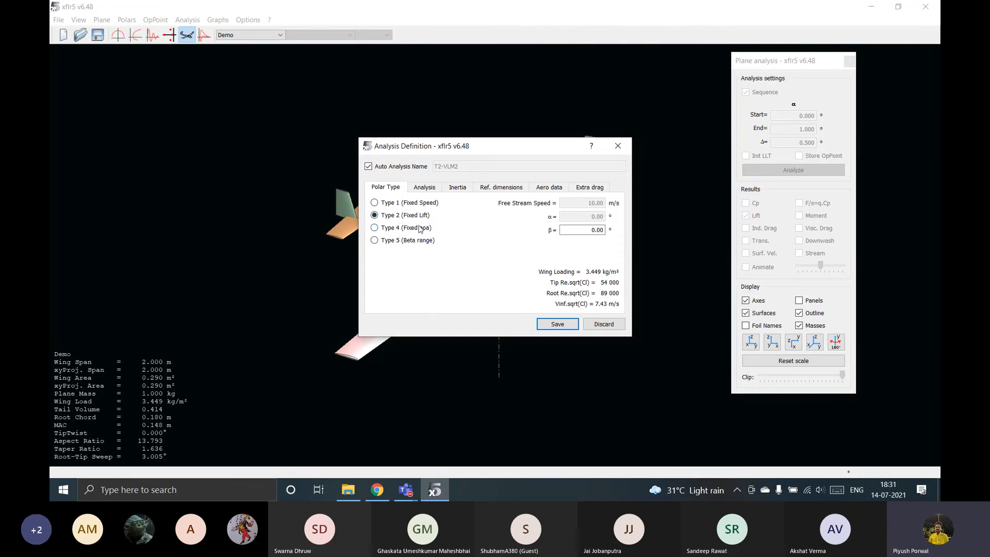
{"action": "left_click", "coordinate": [375, 241]}
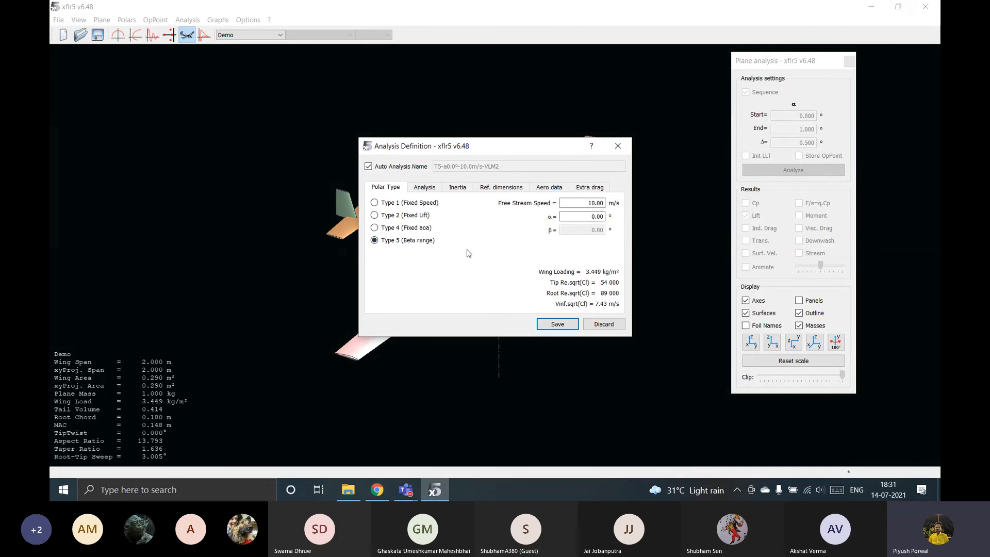
{"action": "left_click", "coordinate": [374, 215]}
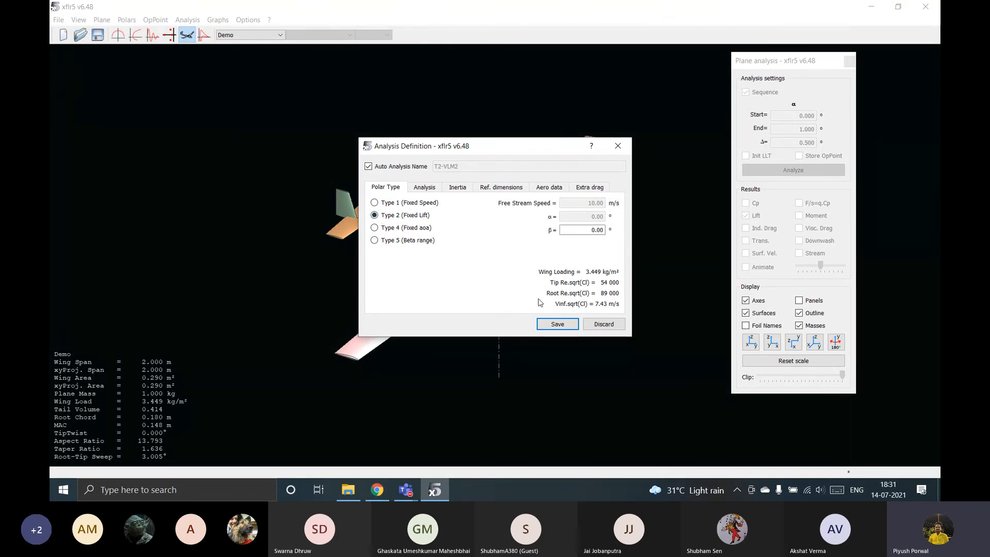
{"action": "left_click", "coordinate": [562, 324]}
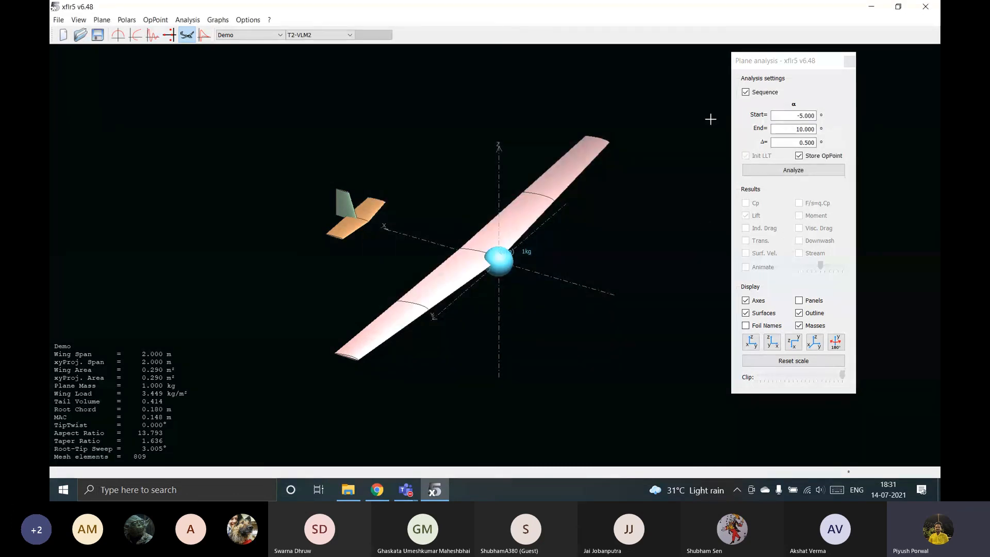
Run the fixed-lift analysis of the plane over the preset α sequence.
{"action": "left_click_drag", "start_coordinate": [743, 61], "coordinate": [661, 77]}
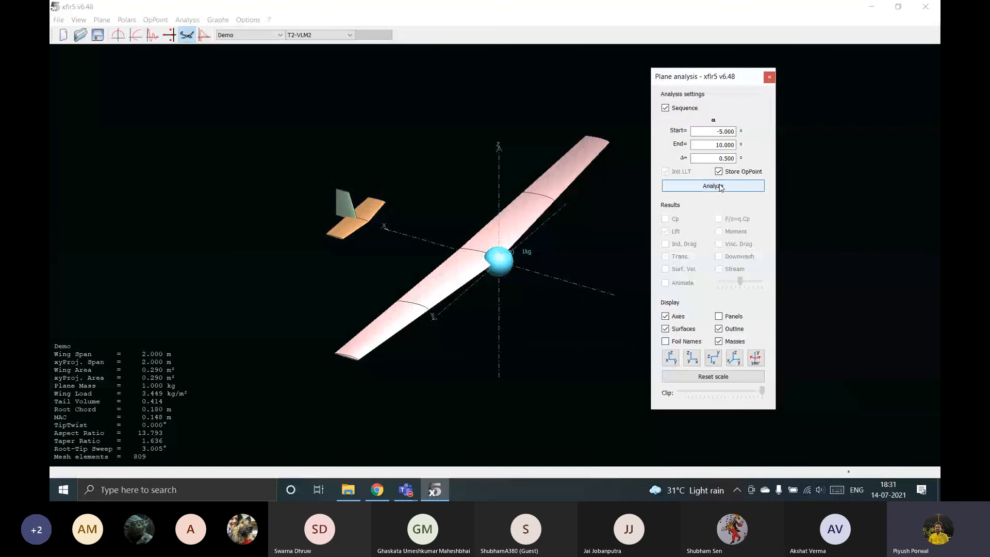
{"action": "left_click", "coordinate": [712, 185]}
{"action": "left_click_drag", "start_coordinate": [659, 233], "coordinate": [562, 109]}
{"action": "key", "text": "Return"}
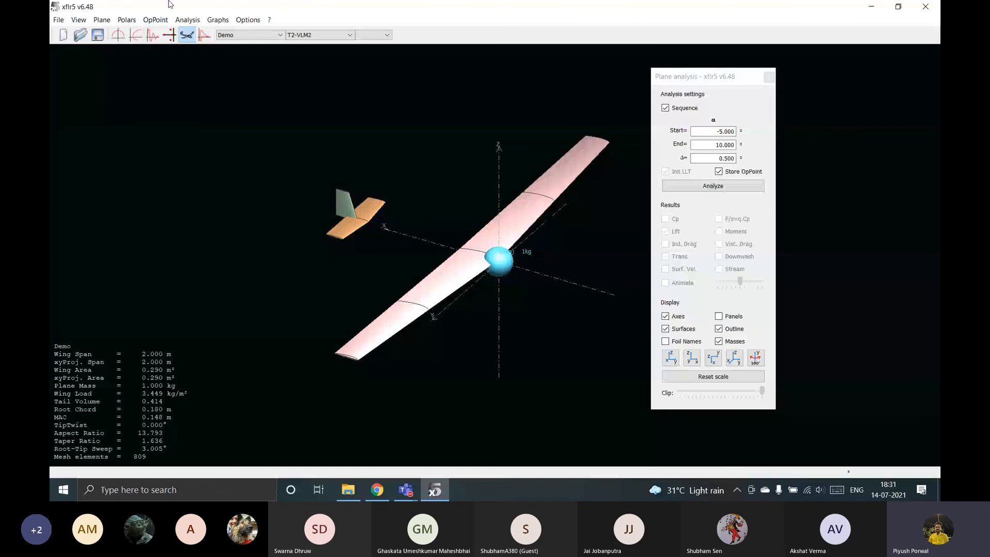
Set the main wing's mass to 0.300 kg in the Demo plane's inertia, save the plane and rerun the analysis.
{"action": "left_click", "coordinate": [103, 21]}
{"action": "mouse_move", "coordinate": [150, 67]}
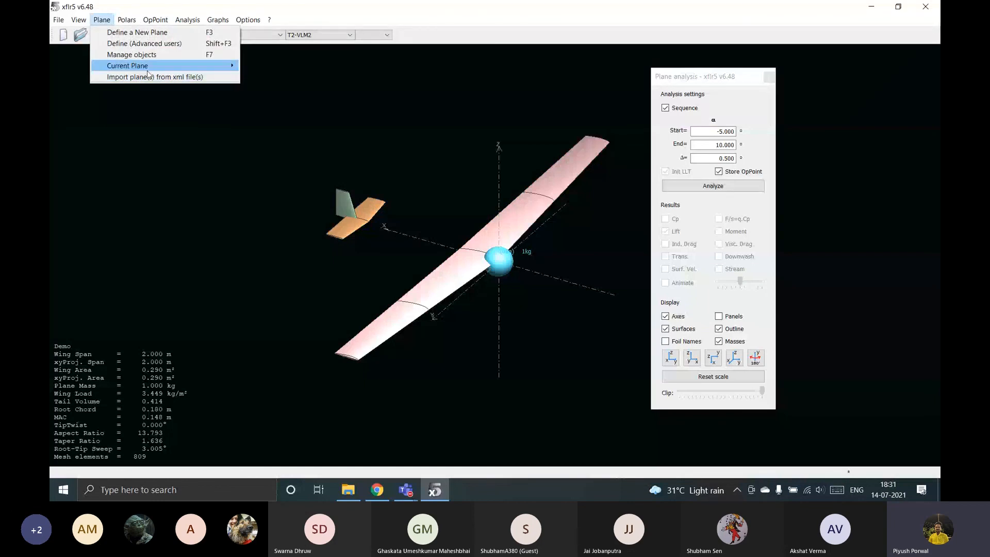
{"action": "left_click", "coordinate": [302, 82]}
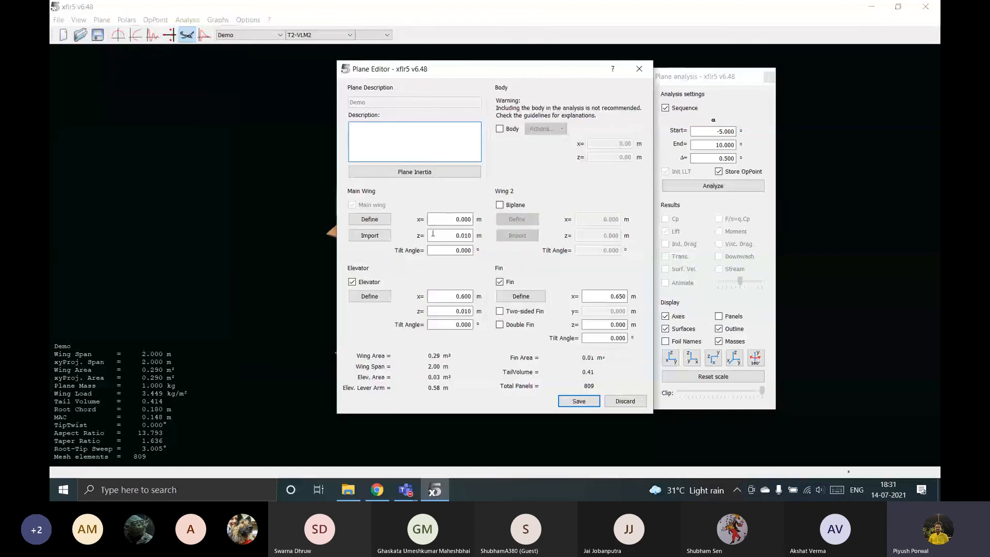
{"action": "left_click", "coordinate": [397, 171]}
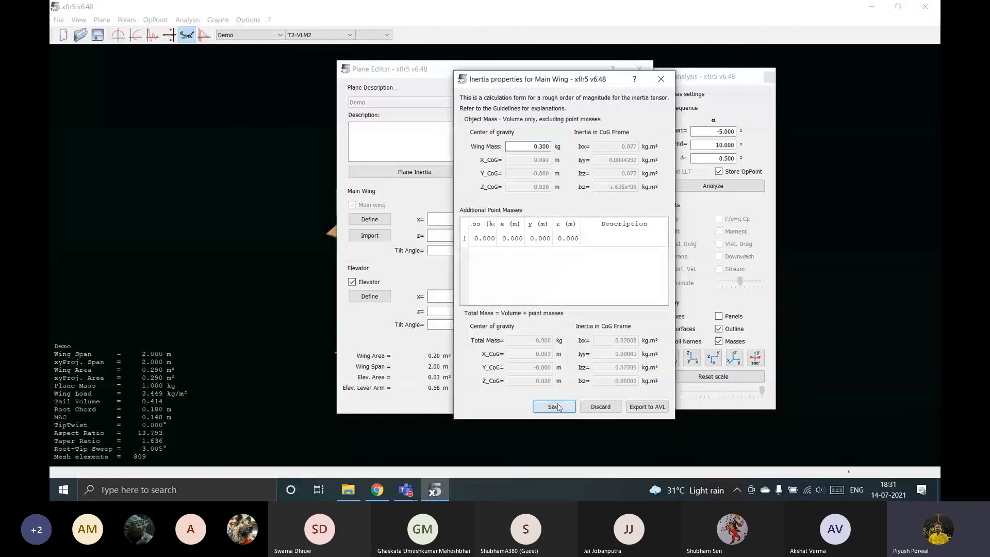
{"action": "key", "text": "Return"}
{"action": "left_click", "coordinate": [555, 407]}
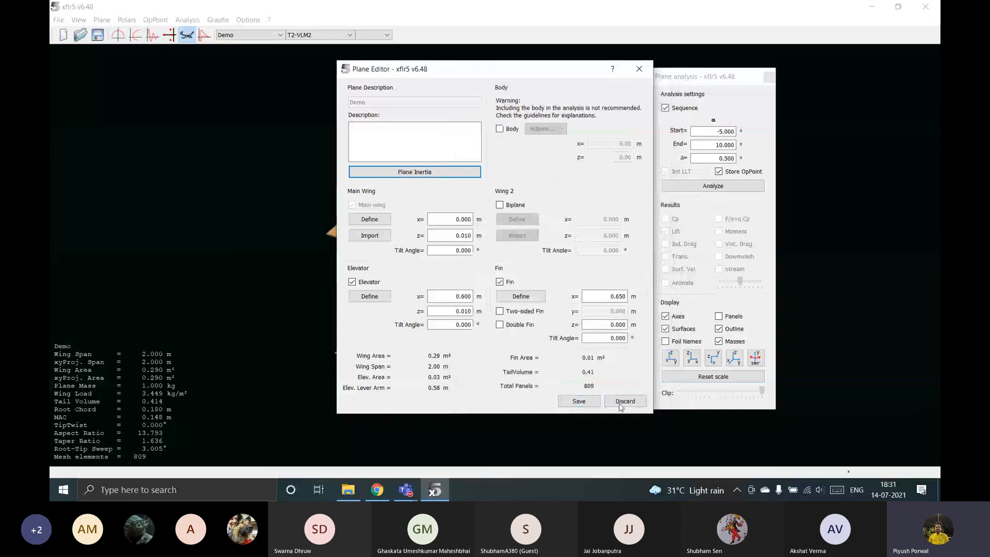
{"action": "left_click", "coordinate": [579, 401]}
{"action": "left_click", "coordinate": [736, 187]}
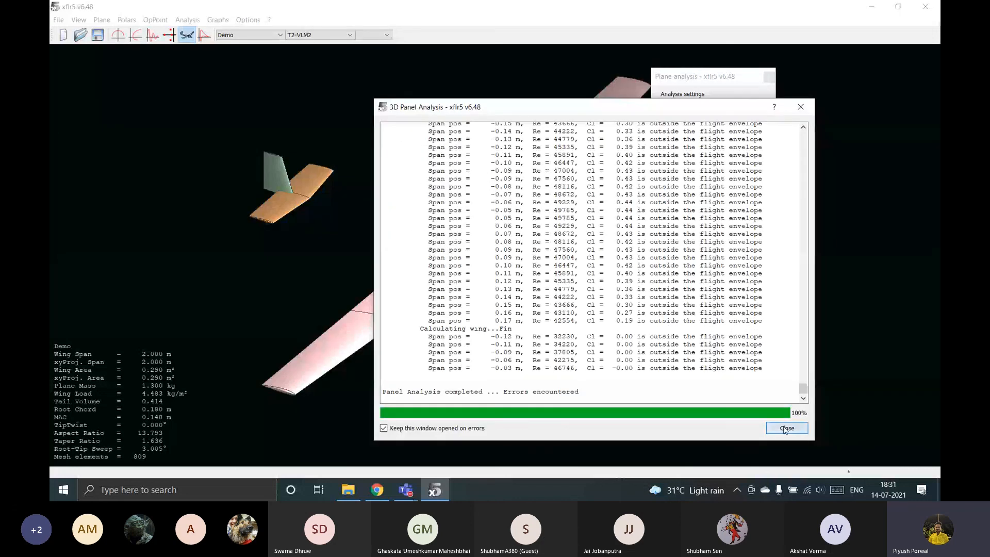
{"action": "left_click", "coordinate": [786, 427]}
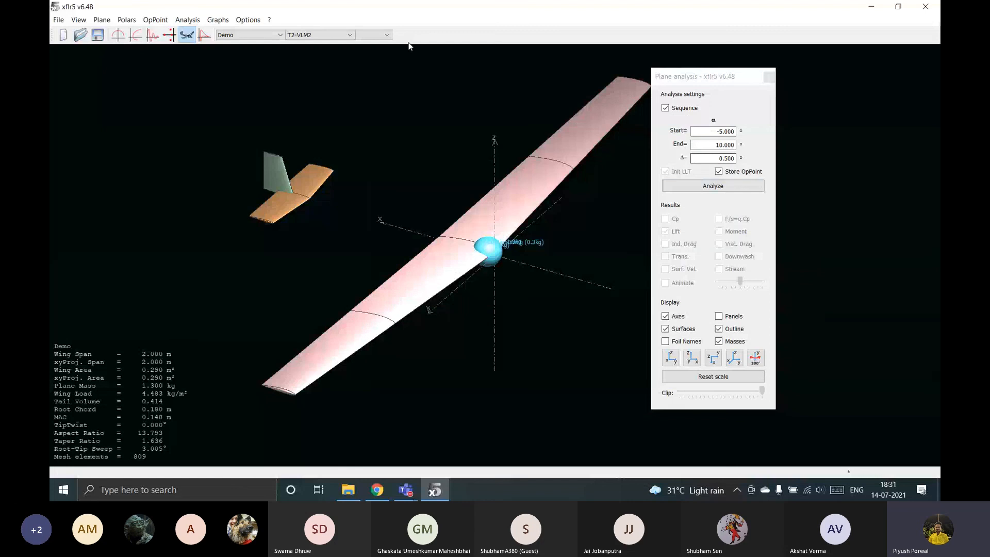
Review the method, inertia and reference dimension settings in a new analysis definition and close it without saving.
{"action": "left_click", "coordinate": [187, 20]}
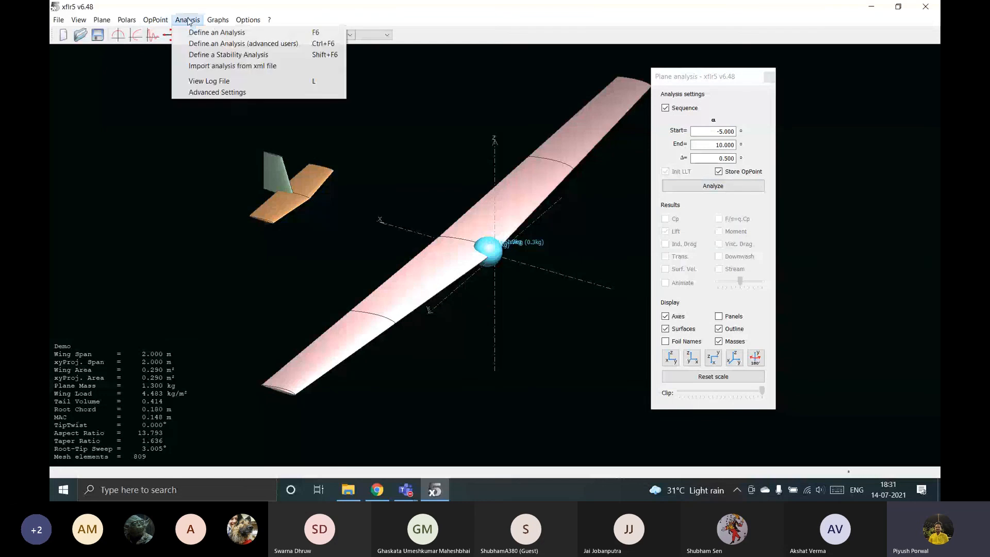
{"action": "left_click", "coordinate": [221, 32]}
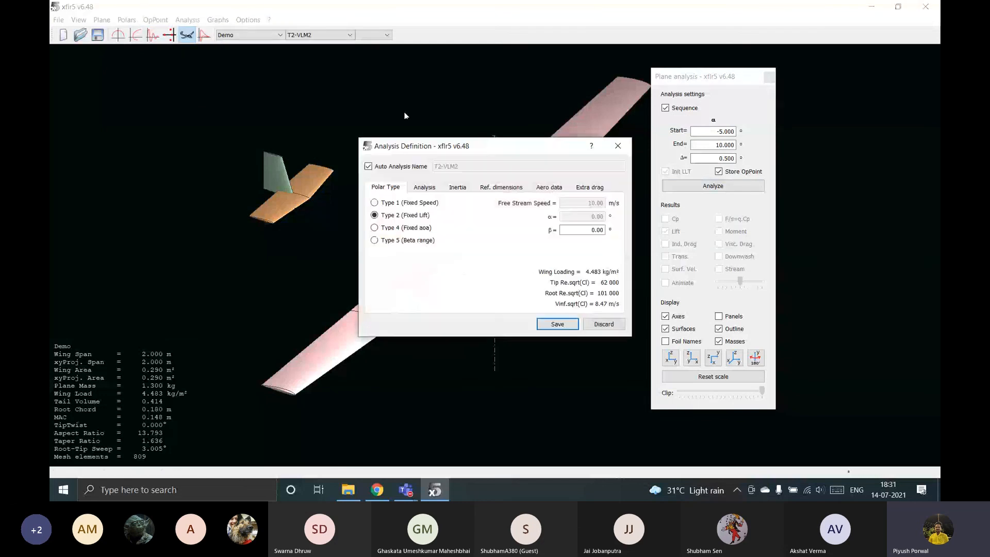
{"action": "left_click", "coordinate": [422, 189]}
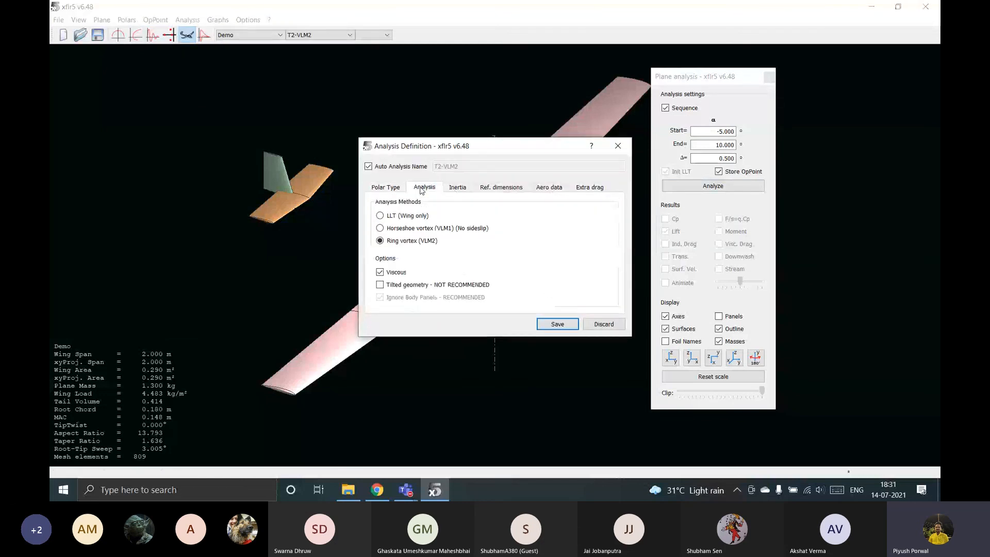
{"action": "left_click", "coordinate": [508, 189]}
{"action": "left_click", "coordinate": [460, 190]}
{"action": "left_click", "coordinate": [504, 190]}
{"action": "left_click", "coordinate": [618, 145]}
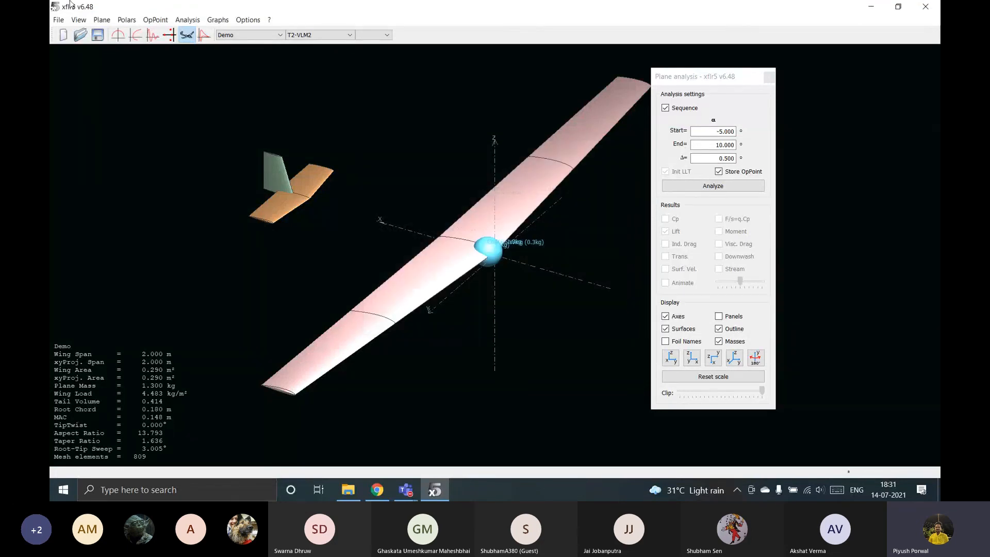
Set the point mass's x position to 0.024 m, save the inertia properties and rerun the analysis.
{"action": "left_click", "coordinate": [101, 19]}
{"action": "mouse_move", "coordinate": [155, 66]}
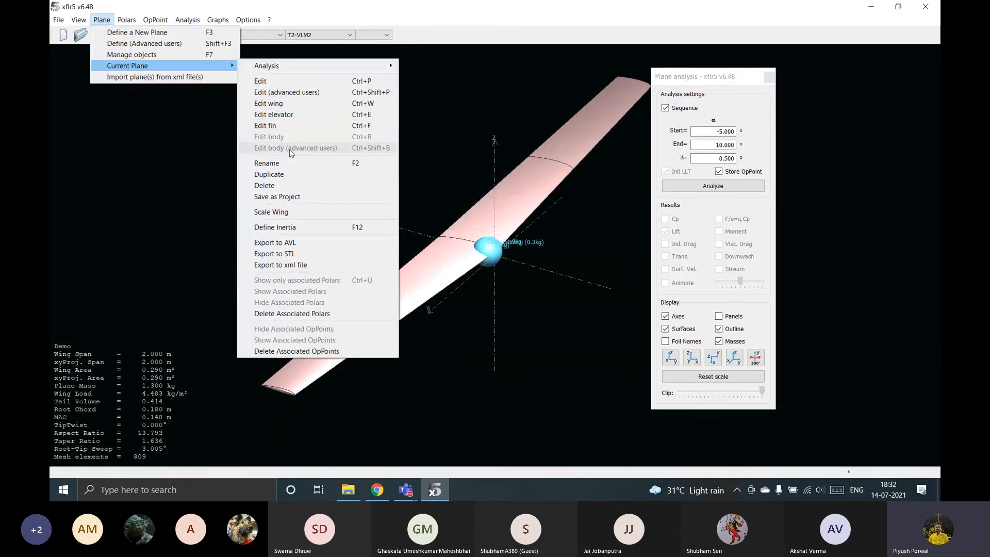
{"action": "left_click", "coordinate": [300, 227]}
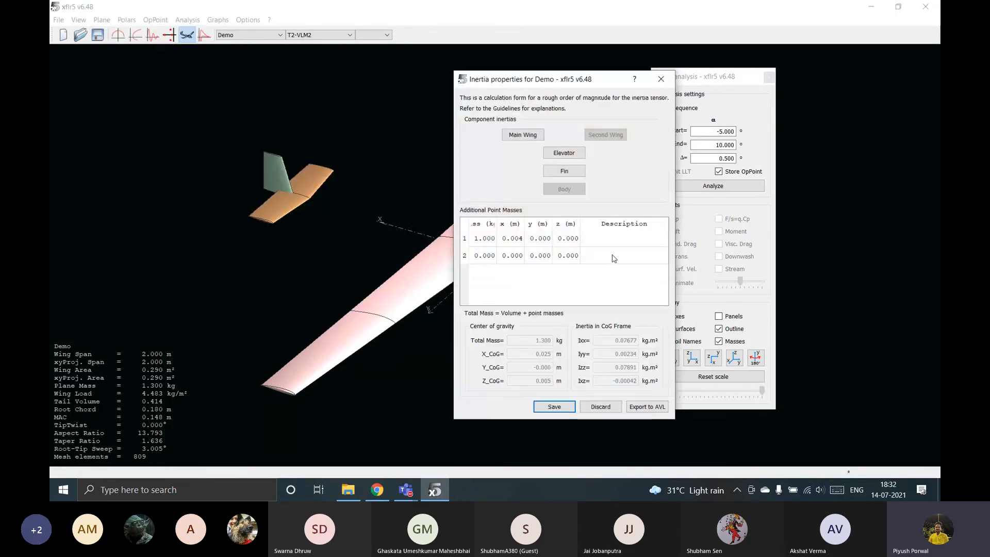
{"action": "double_click", "coordinate": [518, 239]}
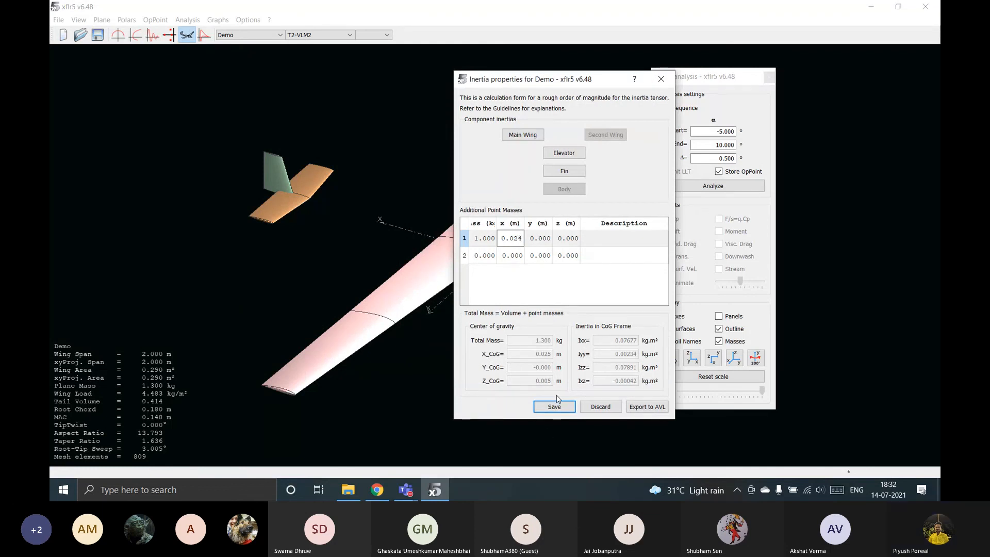
{"action": "left_click", "coordinate": [567, 407]}
{"action": "left_click", "coordinate": [737, 186]}
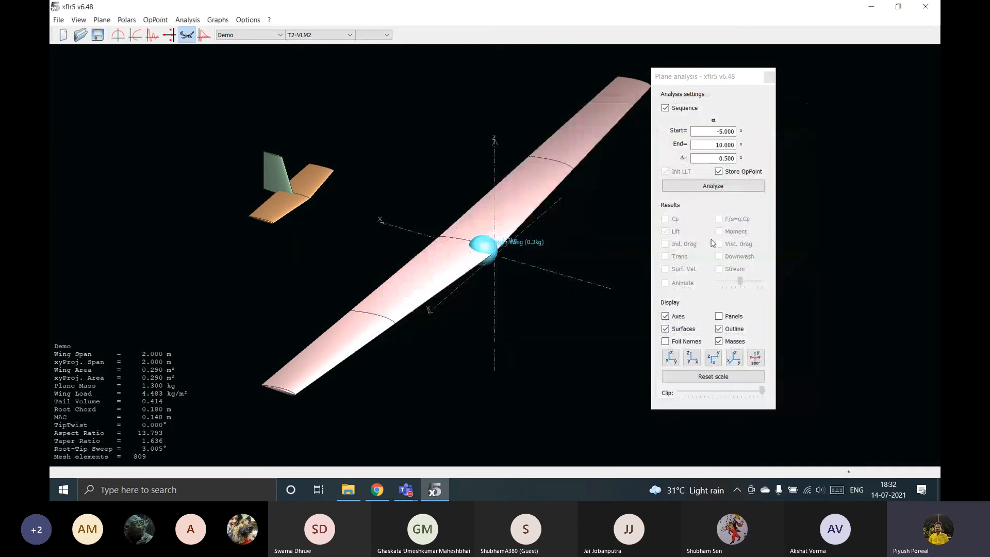
Edit the Demo plane to raise the fin's z position slightly, save it and rerun the analysis.
{"action": "left_click", "coordinate": [187, 20]}
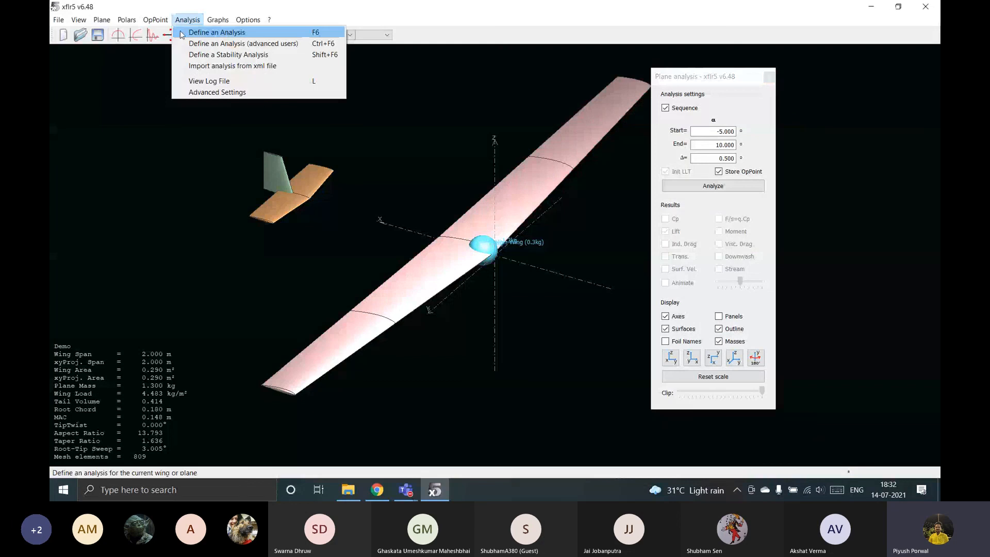
{"action": "mouse_move", "coordinate": [126, 19]}
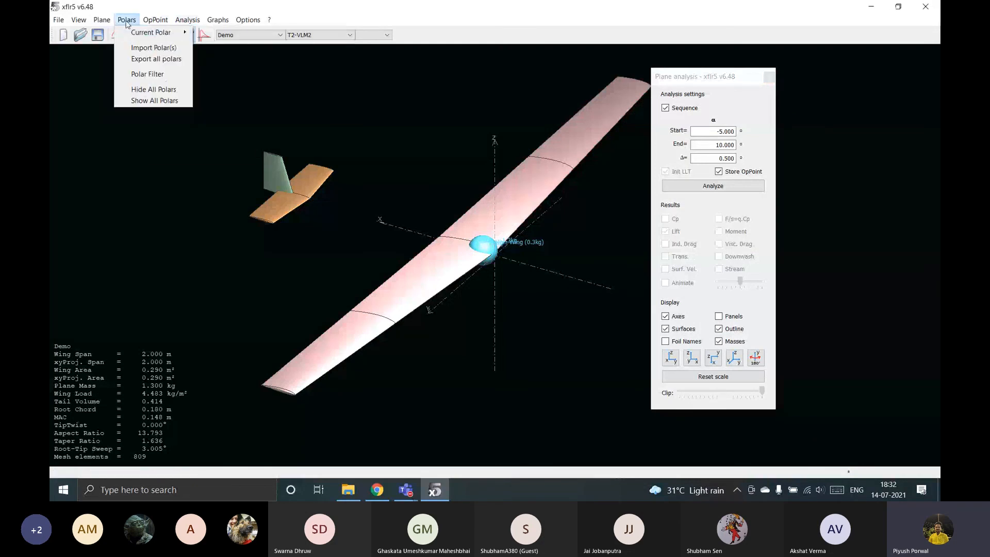
{"action": "mouse_move", "coordinate": [155, 32]}
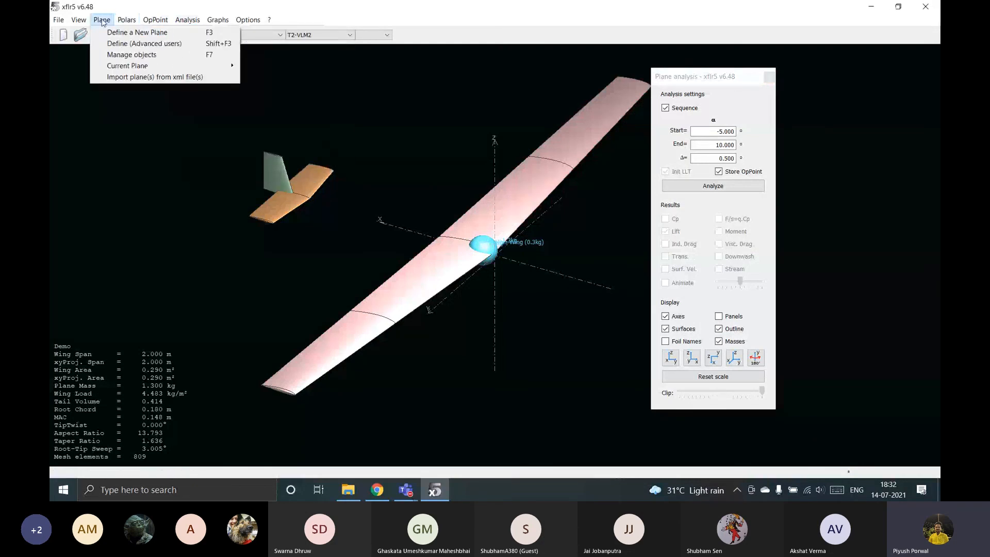
{"action": "mouse_move", "coordinate": [155, 65]}
{"action": "left_click", "coordinate": [308, 81]}
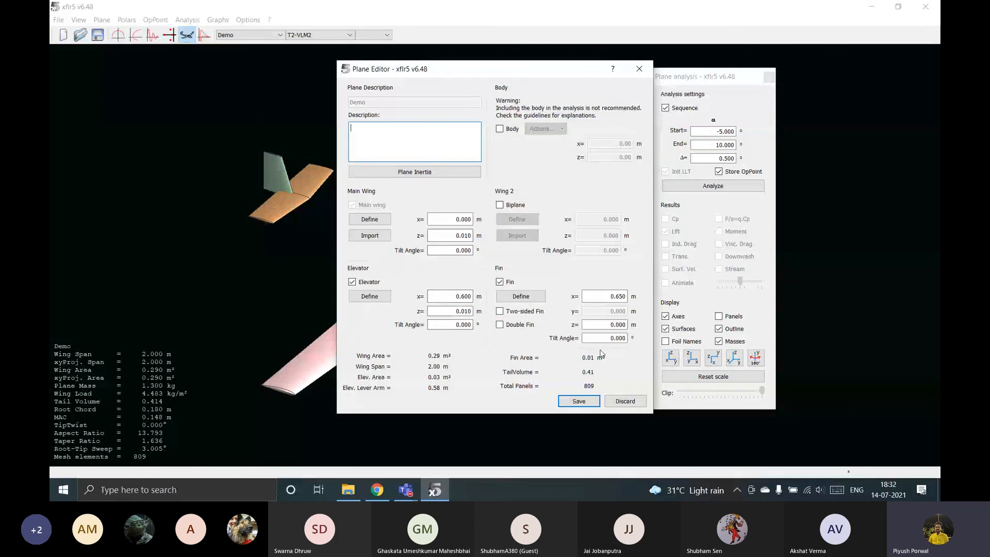
{"action": "left_click", "coordinate": [621, 324]}
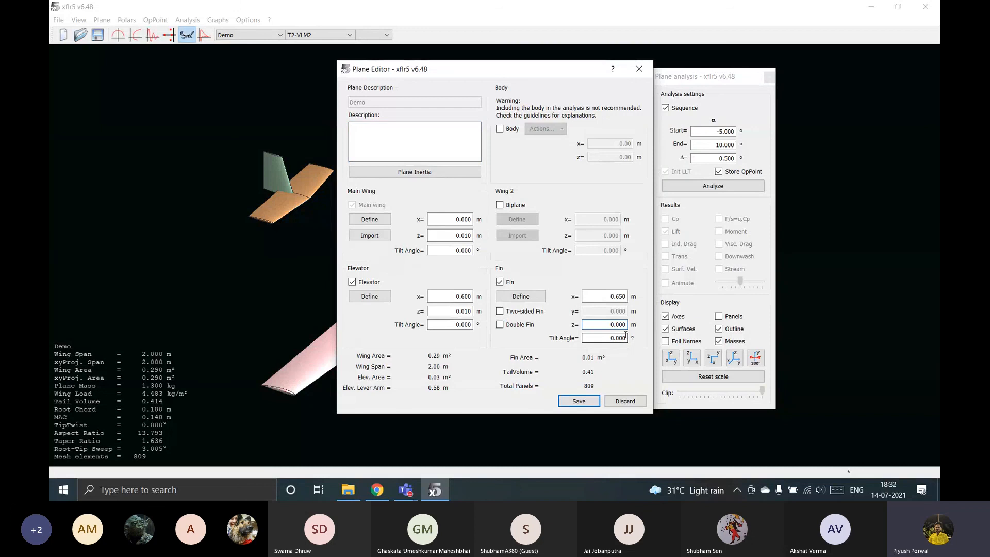
{"action": "left_click", "coordinate": [578, 401]}
{"action": "left_click", "coordinate": [738, 186]}
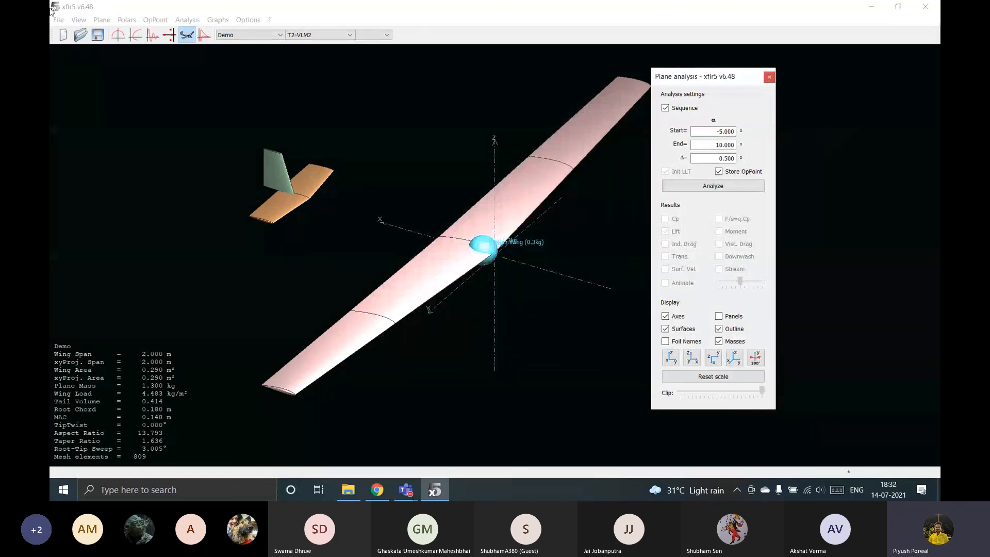
Open the Demo plane's inertia properties and check the main wing's mass and inertia values.
{"action": "left_click", "coordinate": [102, 20]}
{"action": "mouse_move", "coordinate": [150, 67]}
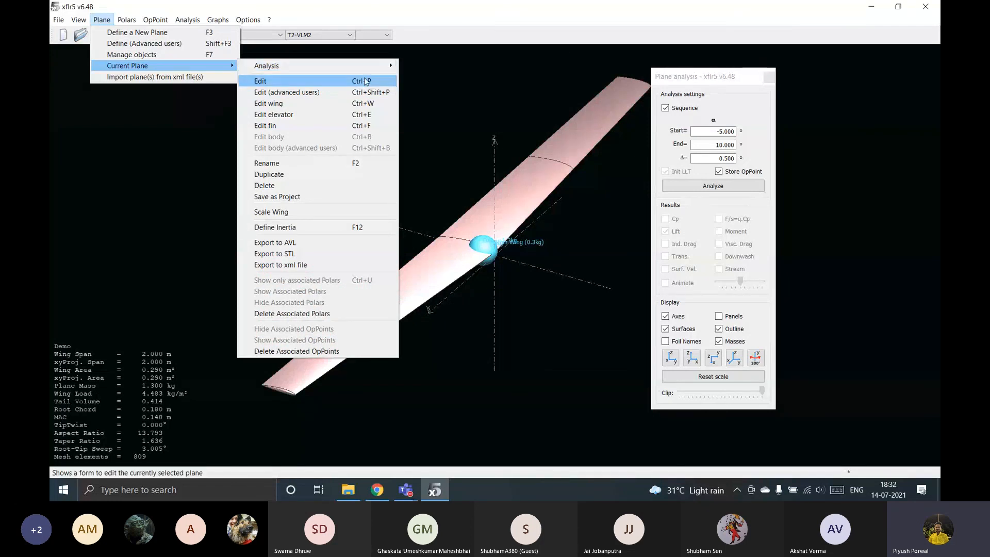
{"action": "left_click", "coordinate": [327, 227]}
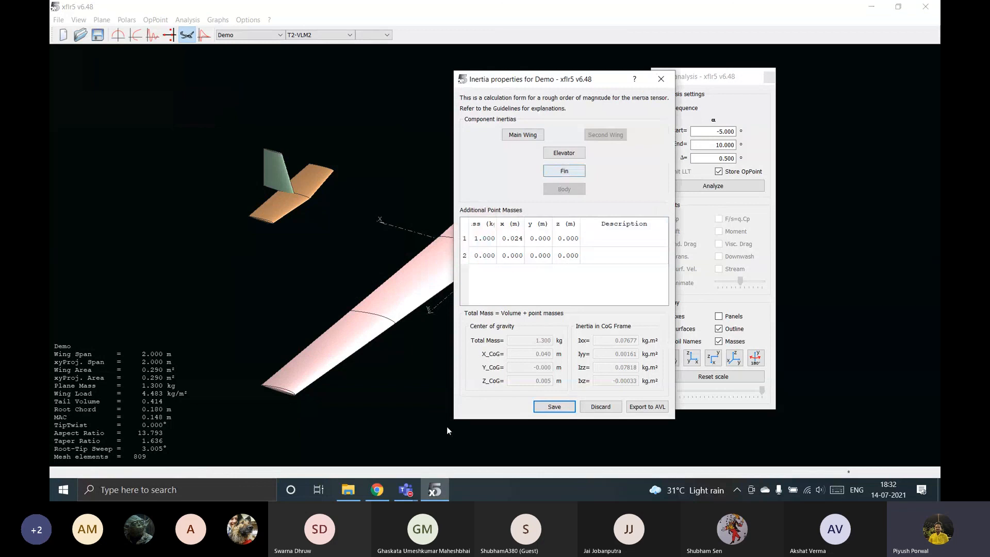
{"action": "left_click", "coordinate": [522, 135]}
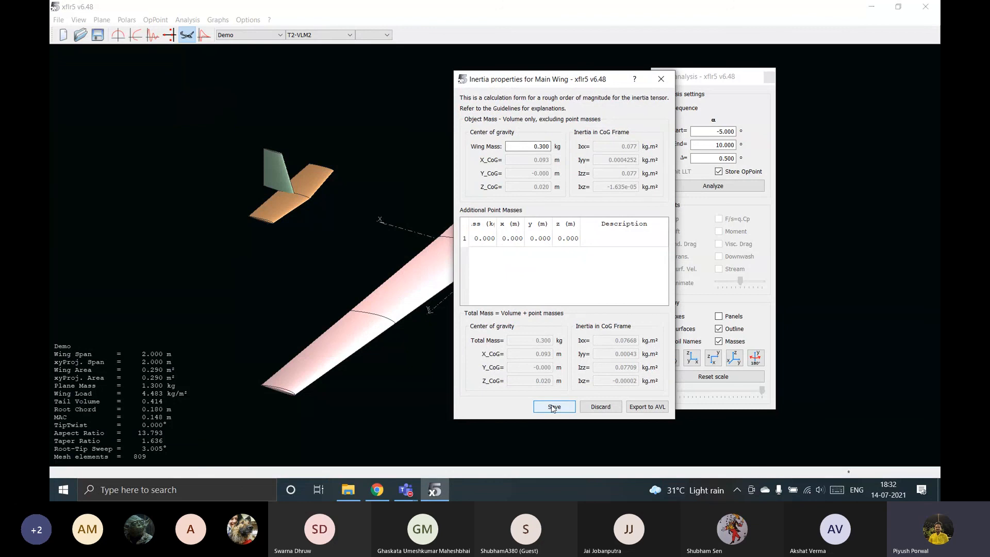
{"action": "left_click", "coordinate": [668, 80]}
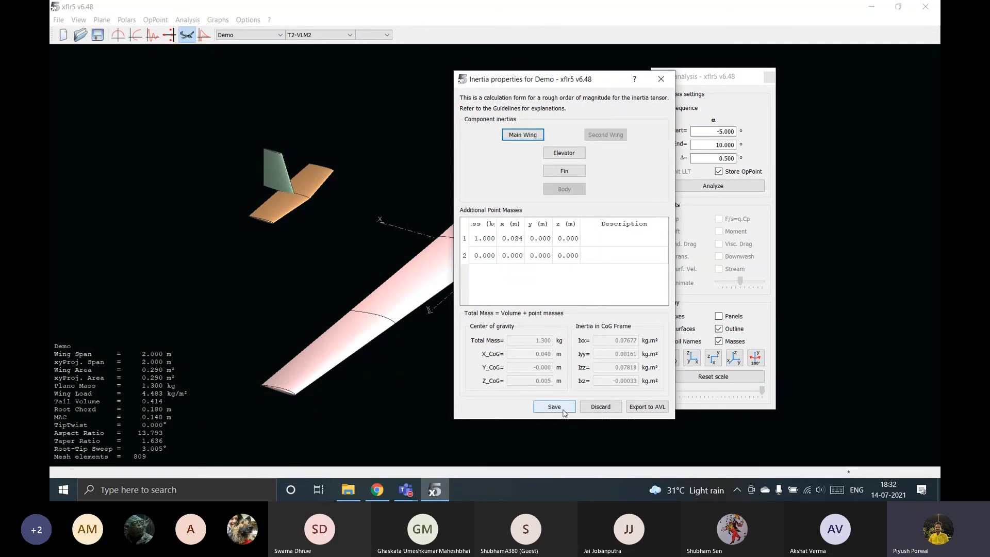
Raise the point mass's z position slightly, save the inertia properties and rerun the fixed-lift analysis.
{"action": "double_click", "coordinate": [572, 239]}
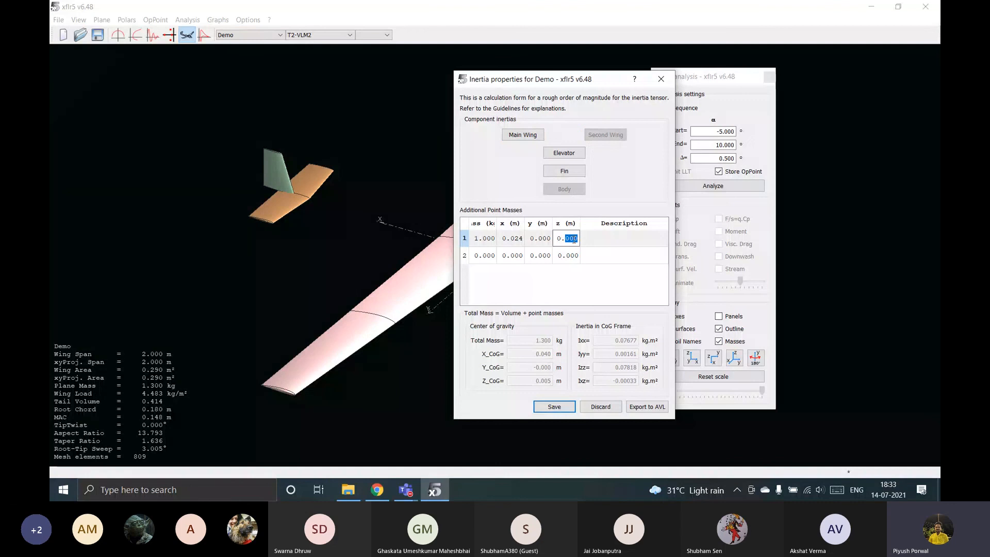
{"action": "left_click", "coordinate": [573, 239]}
{"action": "left_click", "coordinate": [554, 407]}
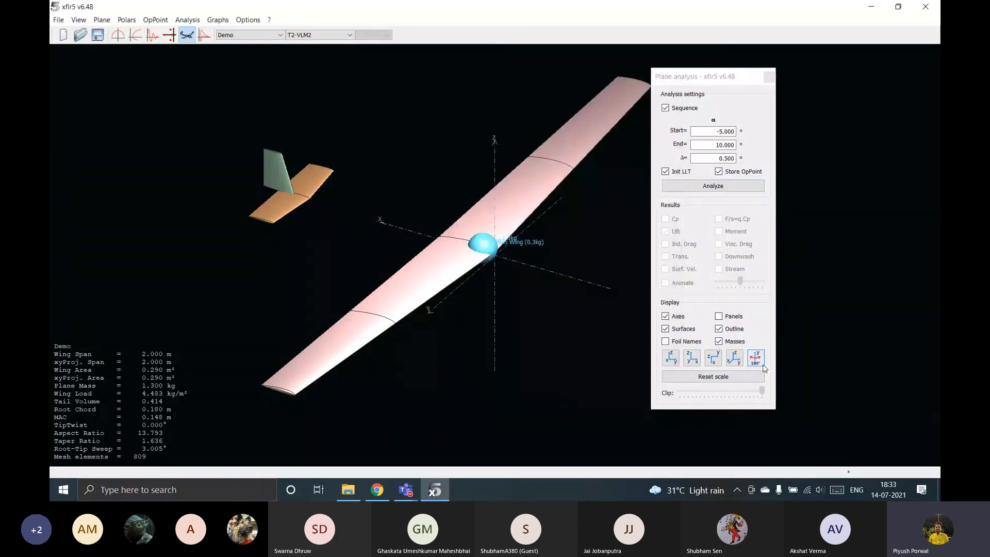
{"action": "left_click", "coordinate": [740, 187]}
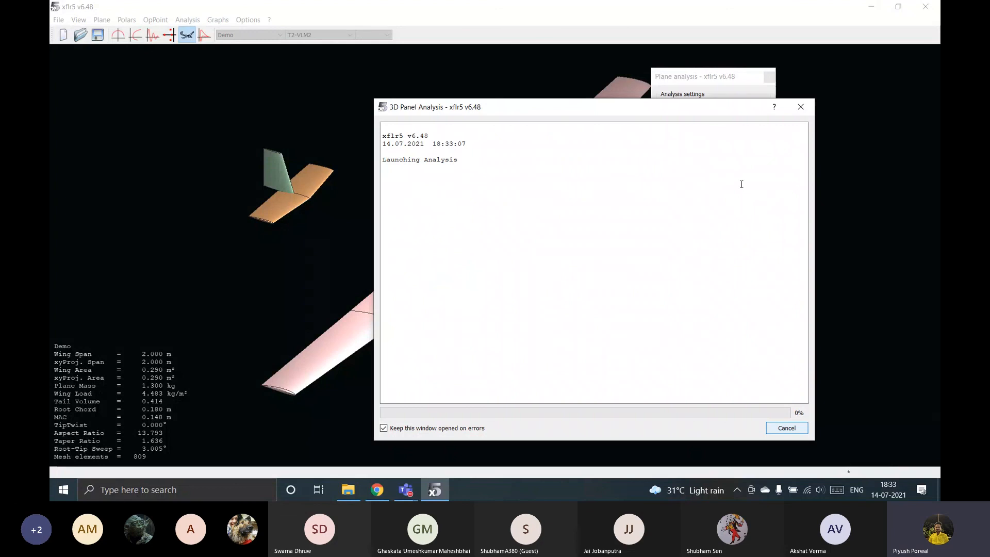
{"action": "left_click", "coordinate": [806, 106]}
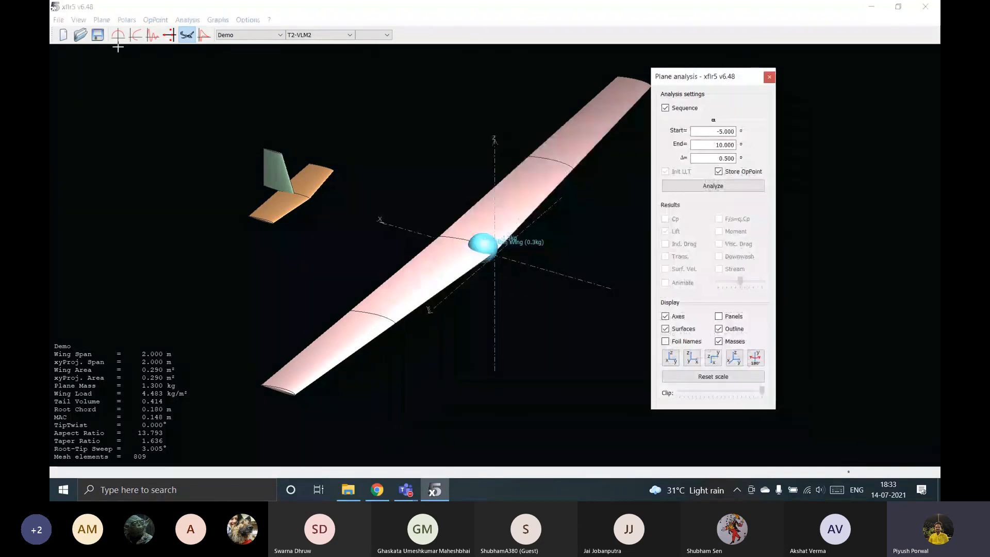
Check the NACA 0009 and NACA 2412 polars in XFoil Direct Analysis and return to Wing and Plane Design.
{"action": "left_click", "coordinate": [59, 19]}
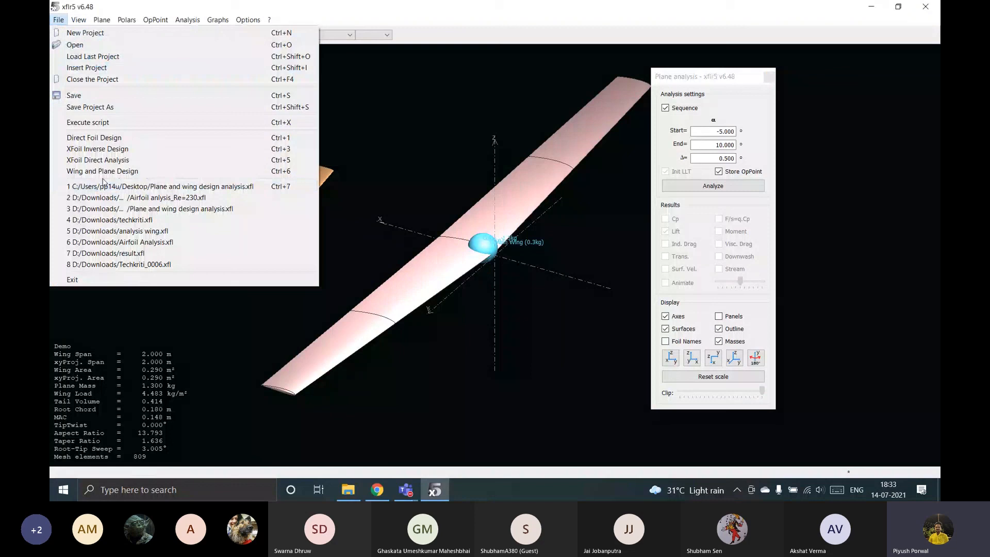
{"action": "left_click", "coordinate": [116, 160]}
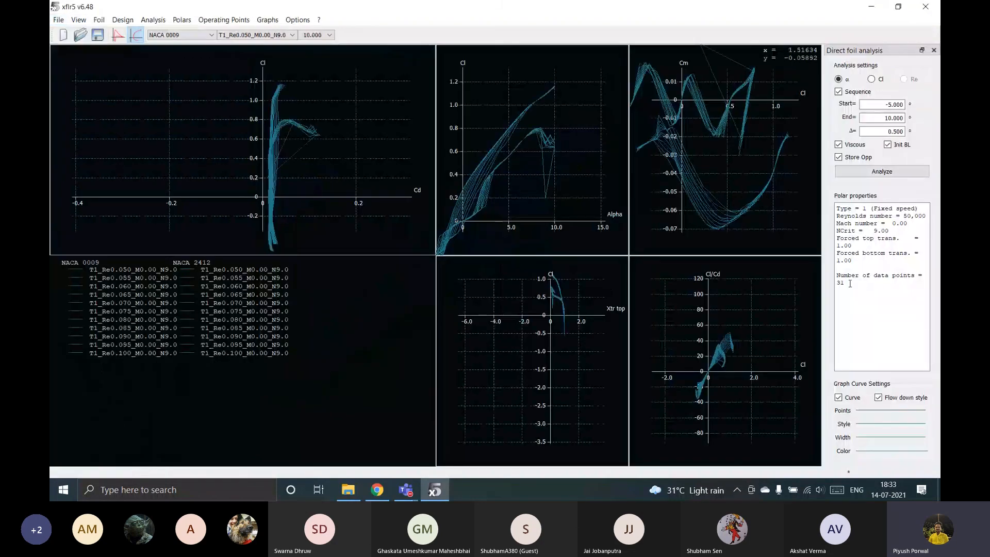
{"action": "scroll", "coordinate": [818, 250], "scroll_direction": "down", "scroll_amount": 1}
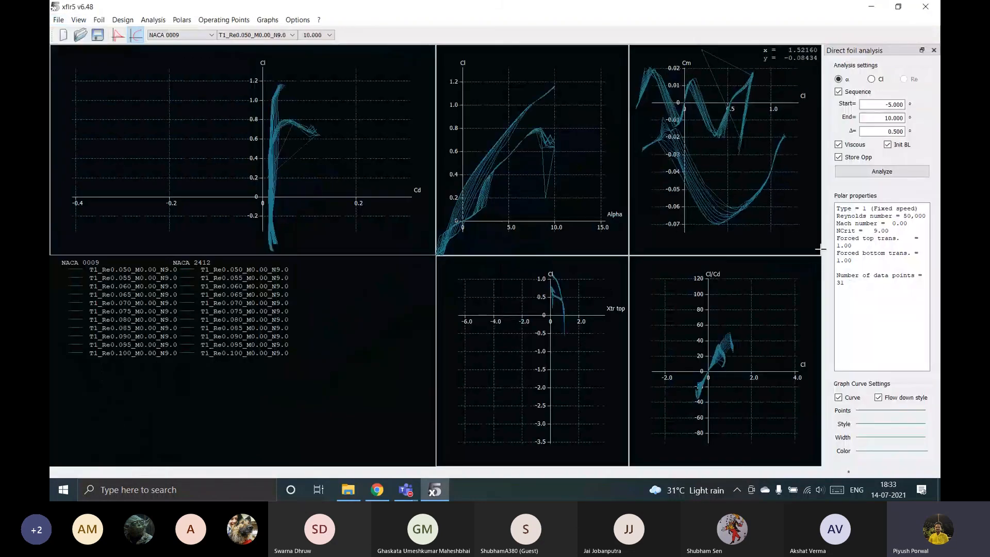
{"action": "left_click", "coordinate": [59, 21]}
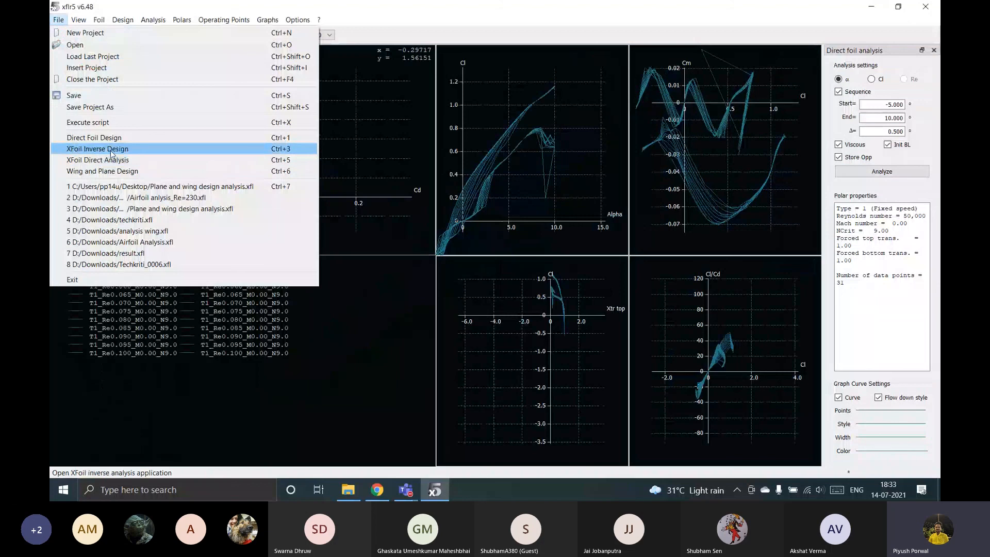
{"action": "left_click", "coordinate": [118, 172]}
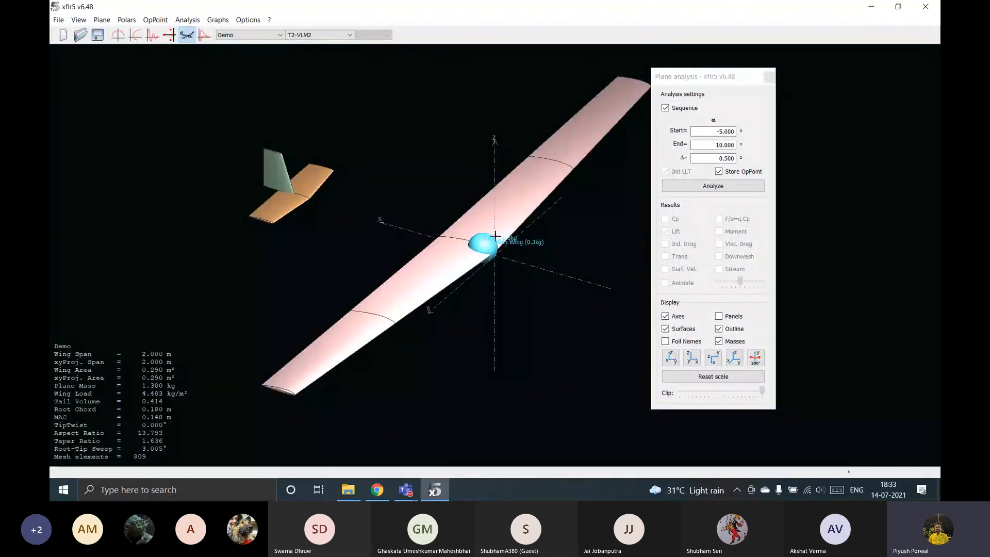
{"action": "left_click_drag", "start_coordinate": [495, 235], "coordinate": [349, 245]}
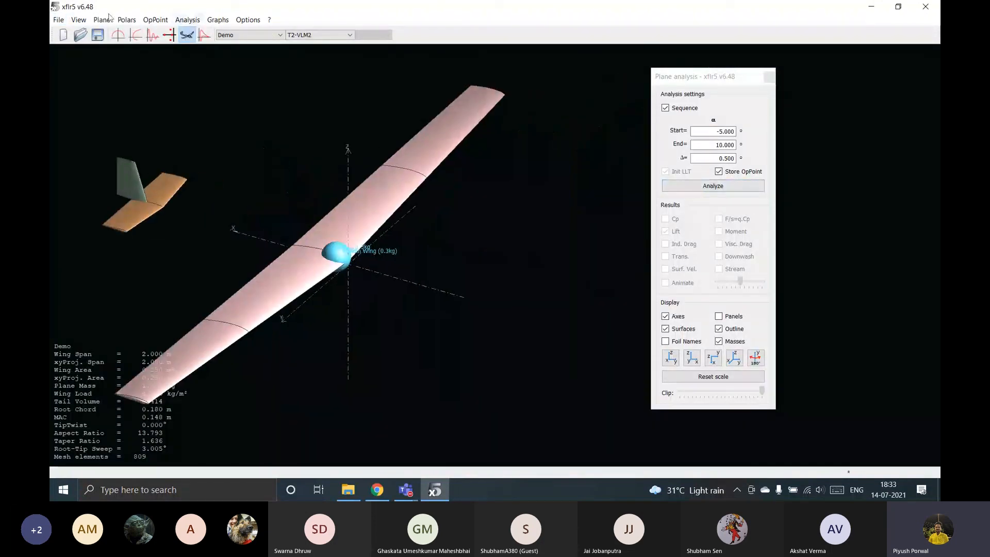
{"action": "left_click", "coordinate": [127, 20]}
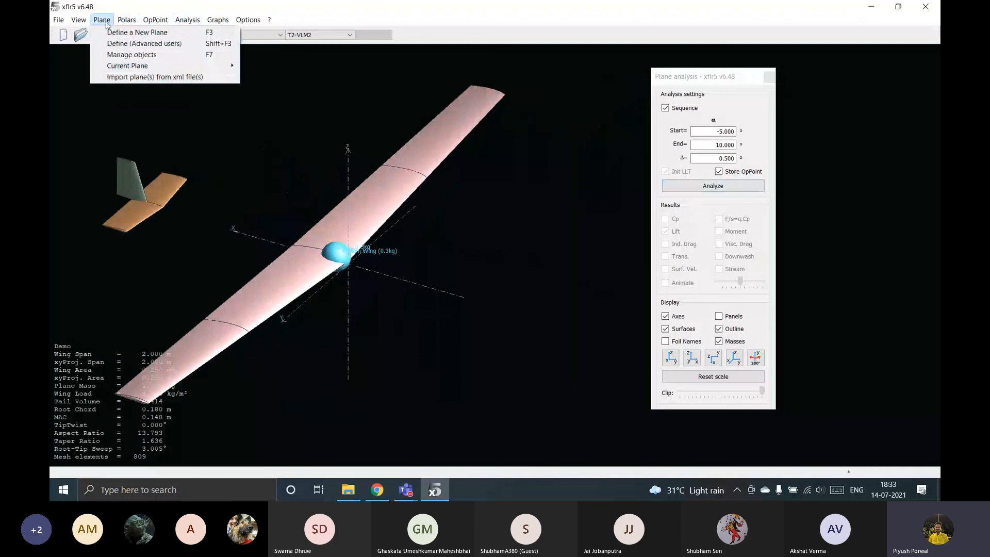
{"action": "left_click", "coordinate": [106, 23]}
{"action": "mouse_move", "coordinate": [228, 69]}
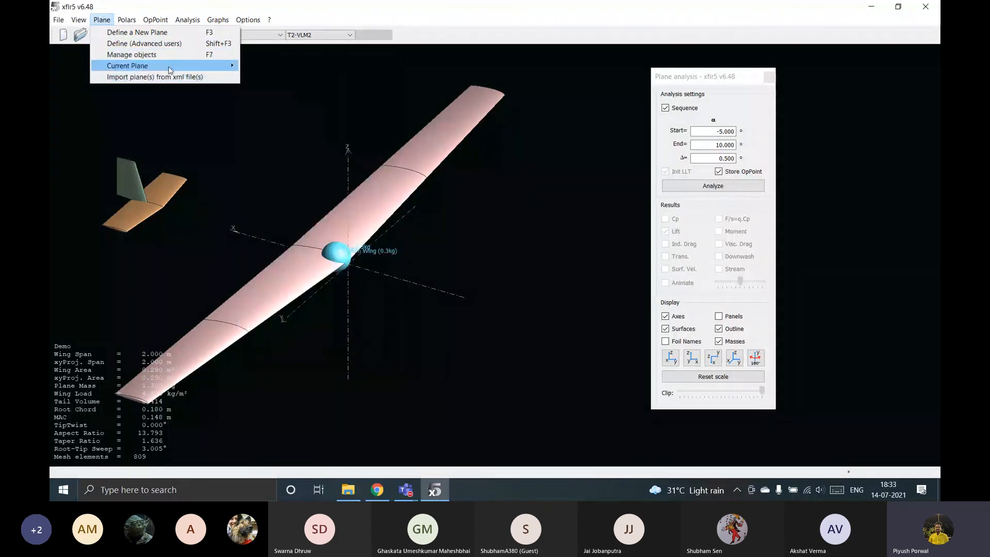
Define and save a Type 5 (Beta range) analysis for the Demo plane with a 10.00 m/s free stream speed and 0.00° alpha.
{"action": "mouse_move", "coordinate": [168, 66]}
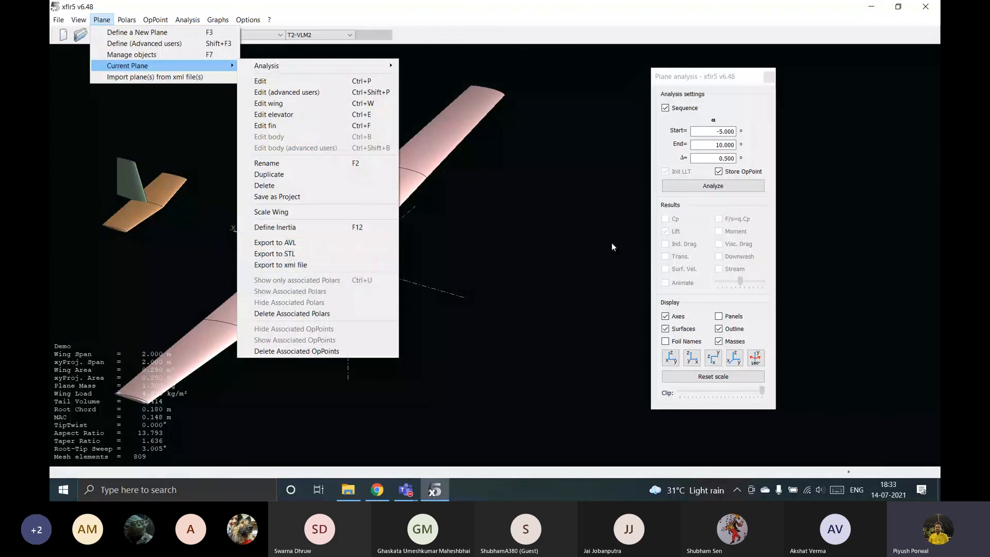
{"action": "left_click", "coordinate": [591, 175]}
{"action": "left_click", "coordinate": [314, 34]}
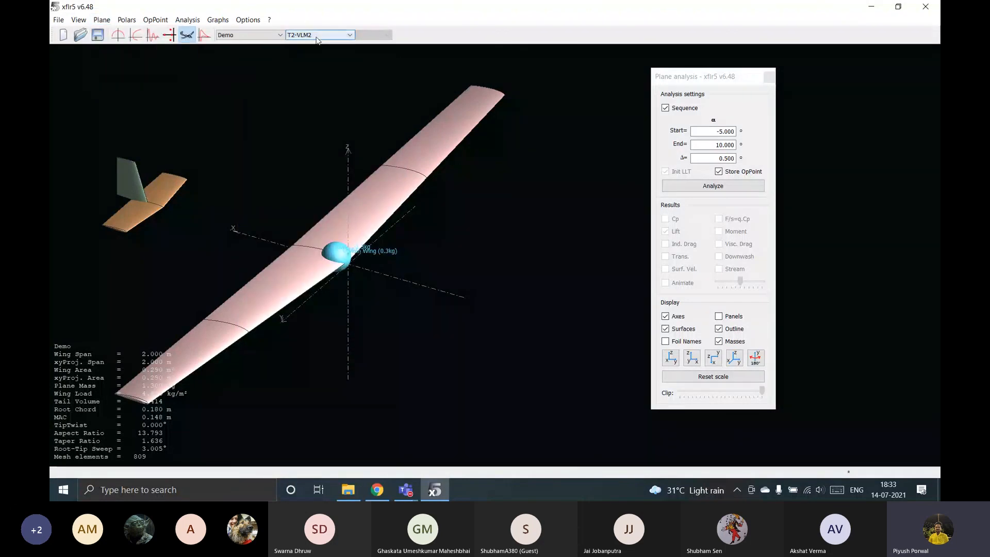
{"action": "left_click", "coordinate": [101, 19]}
{"action": "mouse_move", "coordinate": [155, 65]}
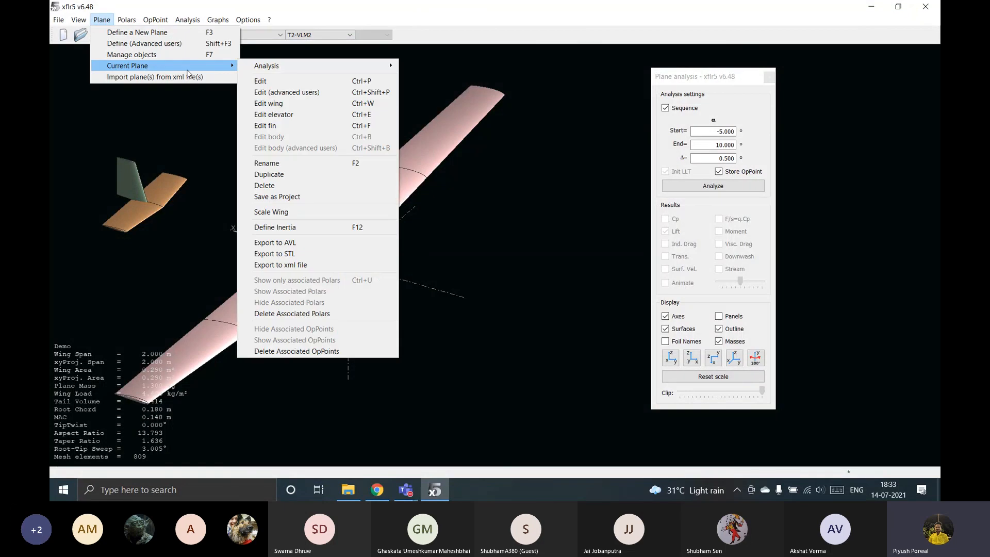
{"action": "mouse_move", "coordinate": [315, 67]}
{"action": "left_click", "coordinate": [434, 66]}
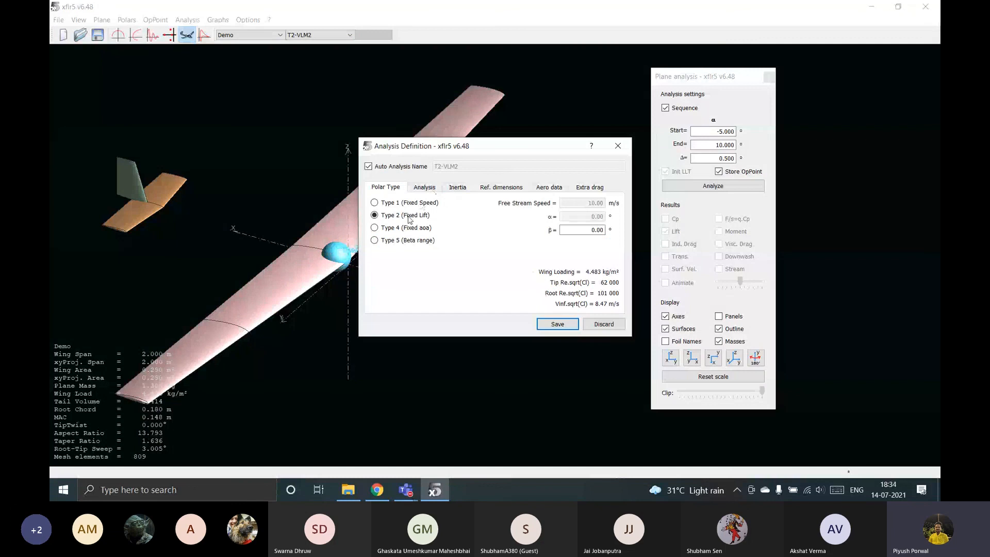
{"action": "left_click", "coordinate": [374, 241]}
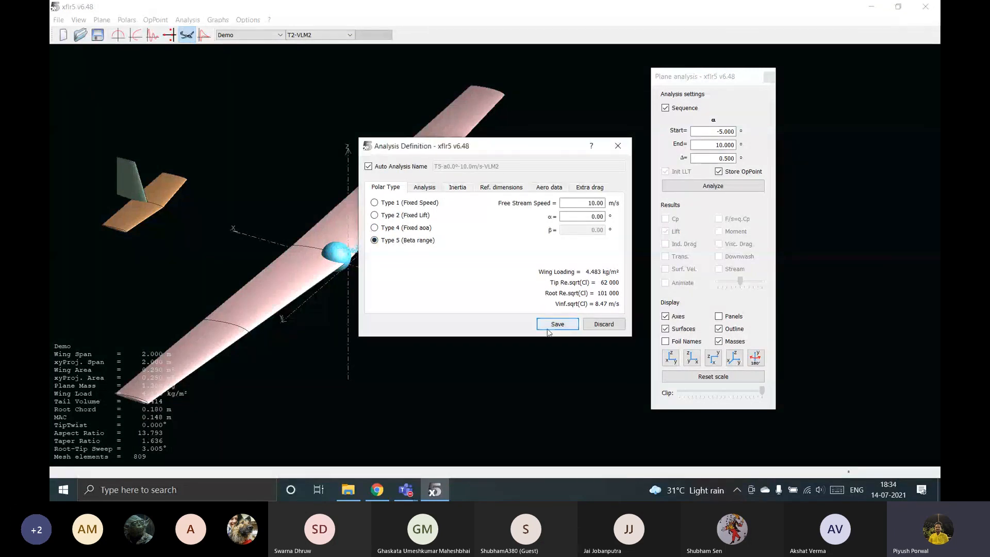
{"action": "left_click", "coordinate": [557, 324]}
Open the "Plane and wing design analysis" project from the Desktop folder and show its plane in the 3D view.
{"action": "left_click", "coordinate": [353, 488]}
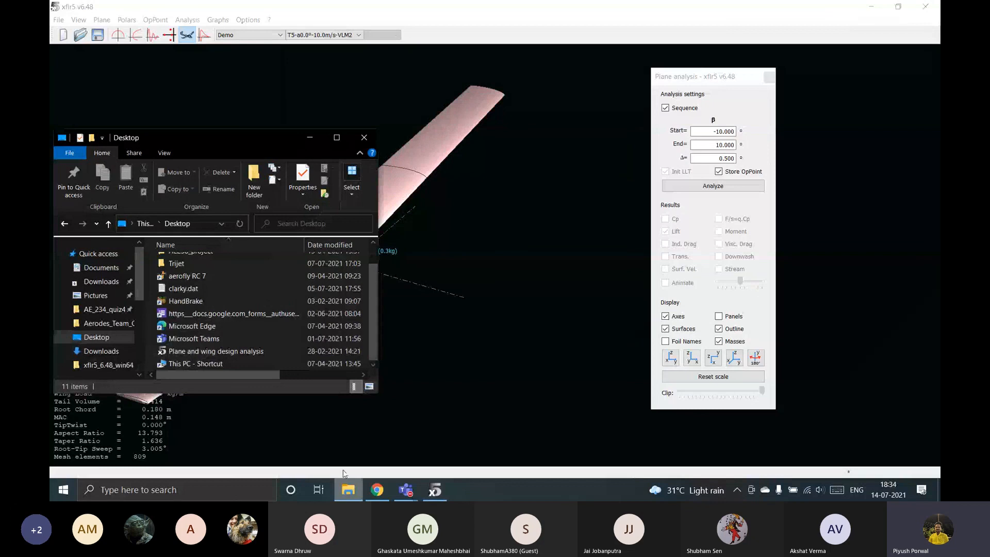
{"action": "double_click", "coordinate": [217, 351]}
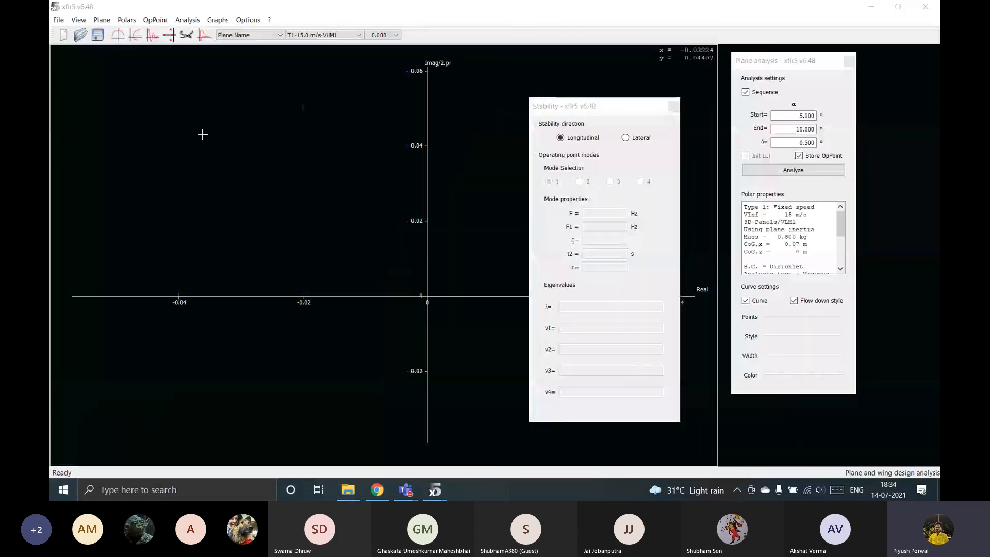
{"action": "left_click", "coordinate": [193, 37]}
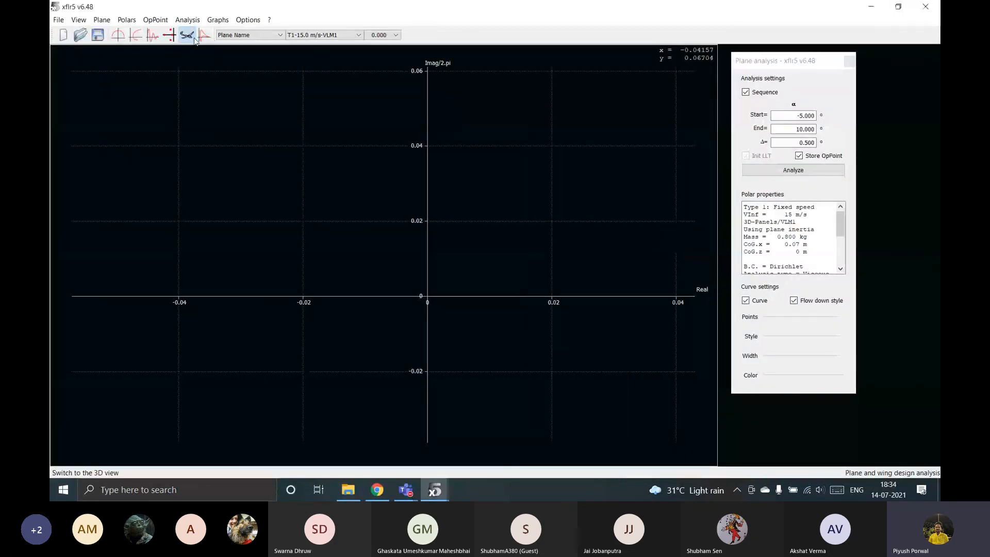
{"action": "scroll", "coordinate": [478, 291], "scroll_direction": "down", "scroll_amount": 10}
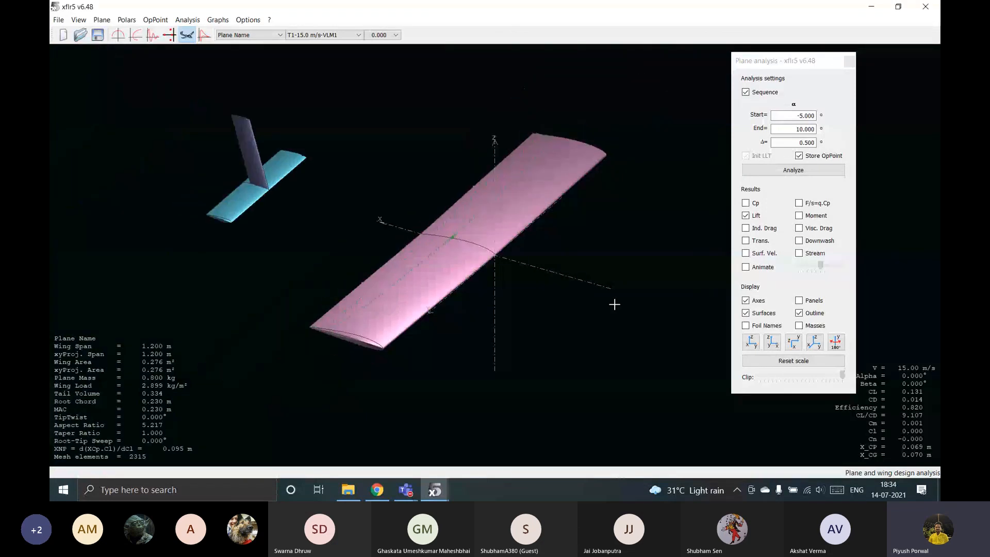
{"action": "left_click_drag", "start_coordinate": [743, 62], "coordinate": [600, 52]}
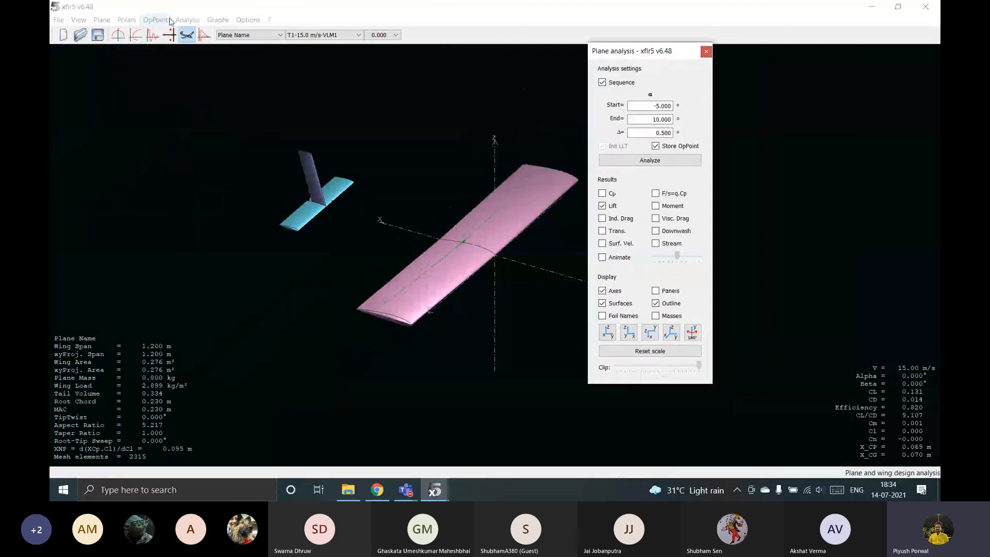
{"action": "left_click", "coordinate": [185, 19]}
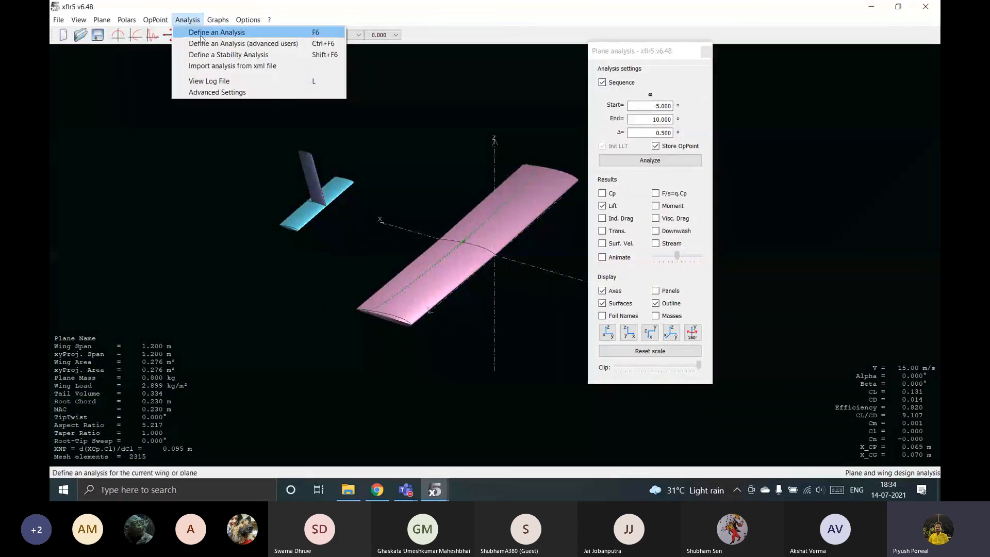
{"action": "left_click_drag", "start_coordinate": [318, 222], "coordinate": [225, 239]}
Review the method, inertia and reference dimension settings of a Type 5 analysis definition for this plane, without overwriting the existing polar.
{"action": "left_click", "coordinate": [186, 20]}
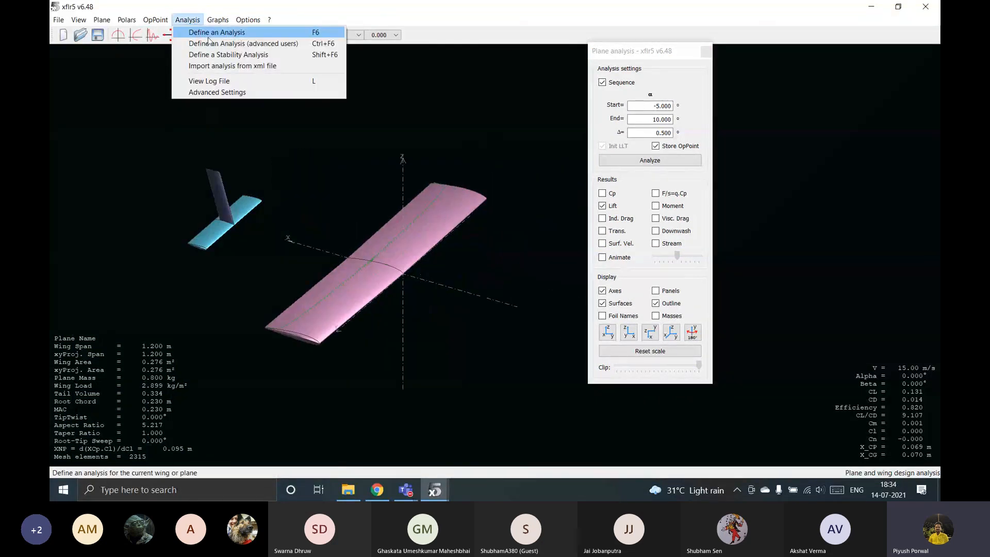
{"action": "left_click", "coordinate": [223, 33]}
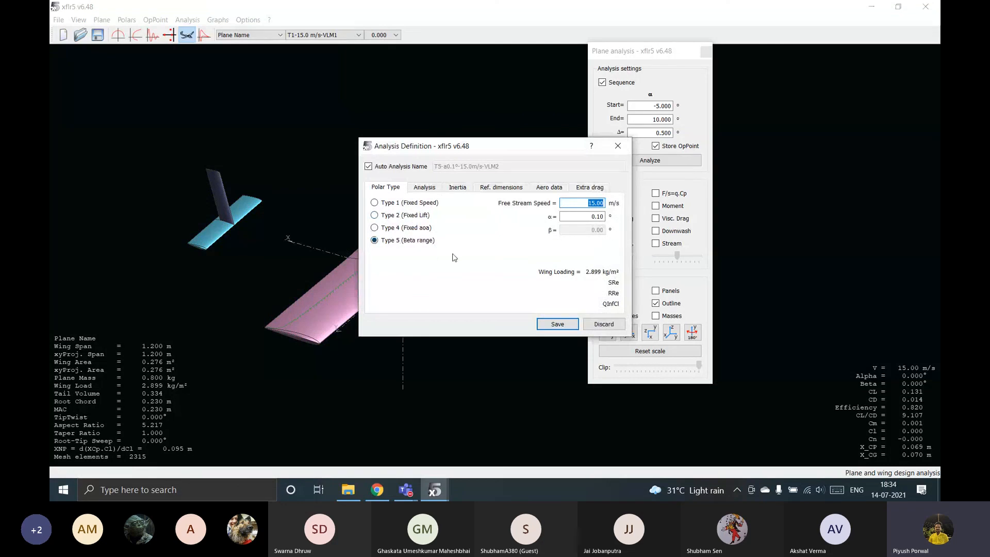
{"action": "left_click", "coordinate": [434, 190]}
{"action": "left_click", "coordinate": [460, 190]}
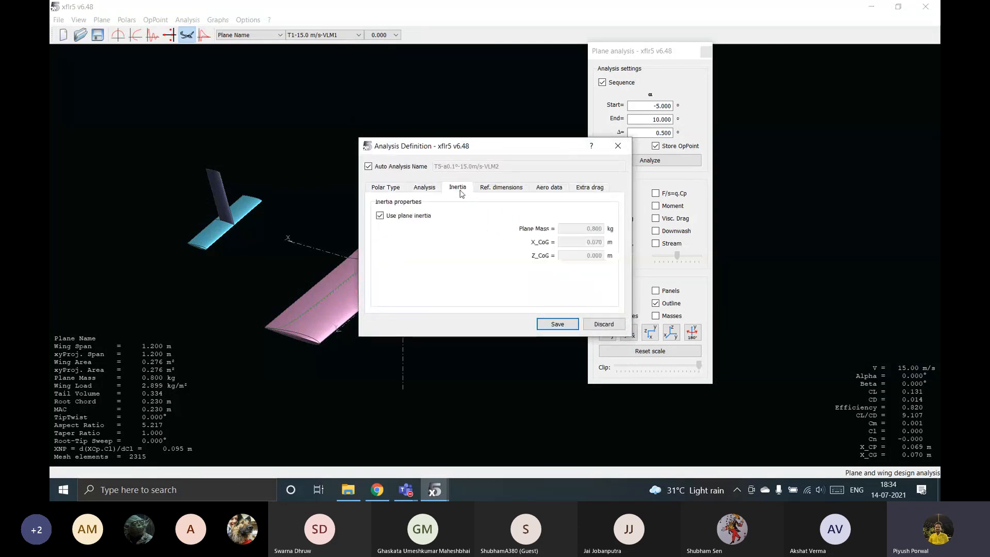
{"action": "left_click", "coordinate": [508, 189]}
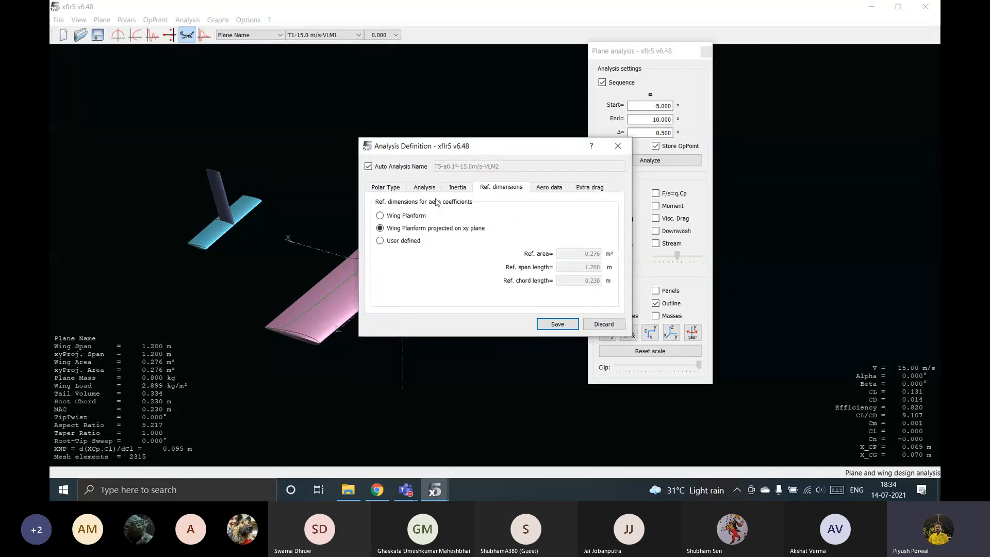
{"action": "left_click", "coordinate": [460, 187]}
{"action": "left_click", "coordinate": [435, 188]}
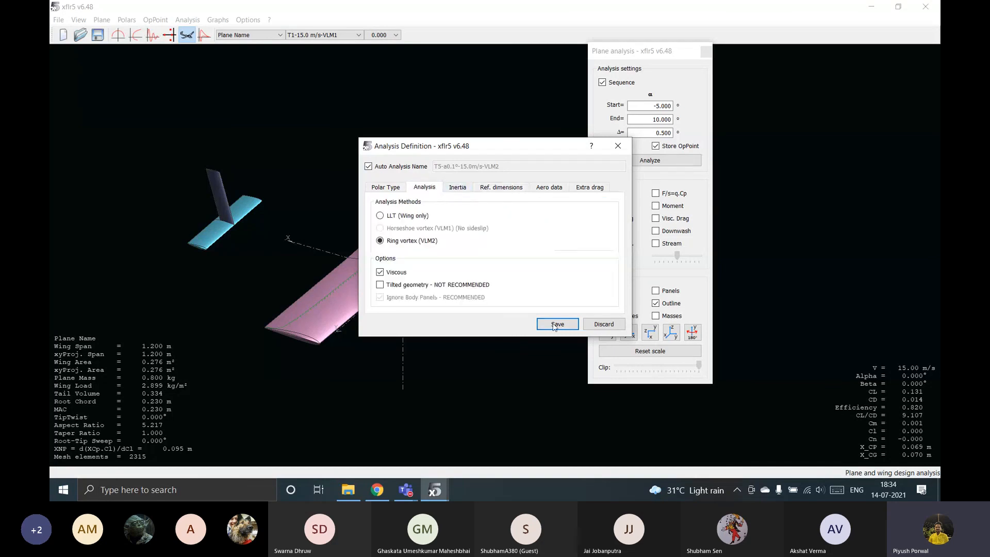
{"action": "left_click", "coordinate": [556, 325]}
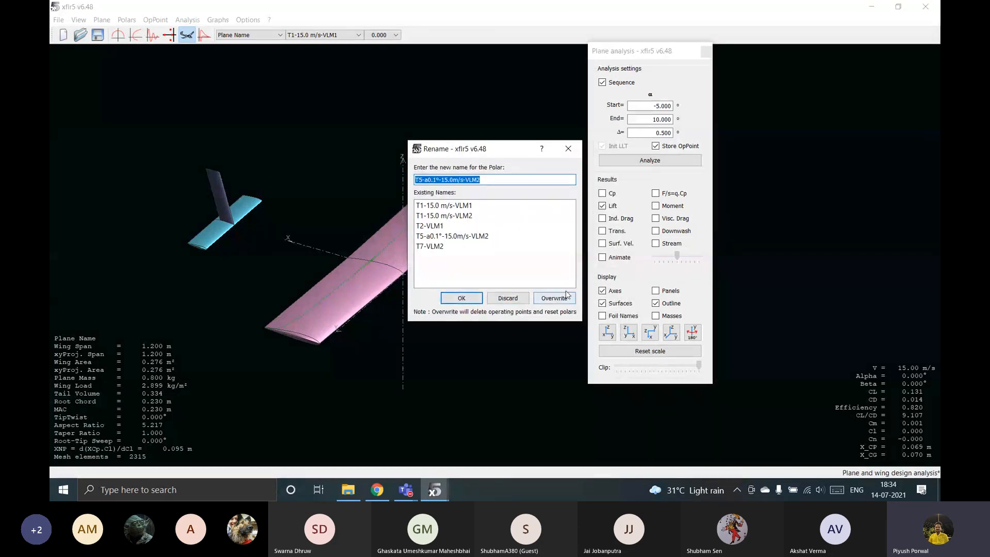
{"action": "left_click", "coordinate": [568, 149]}
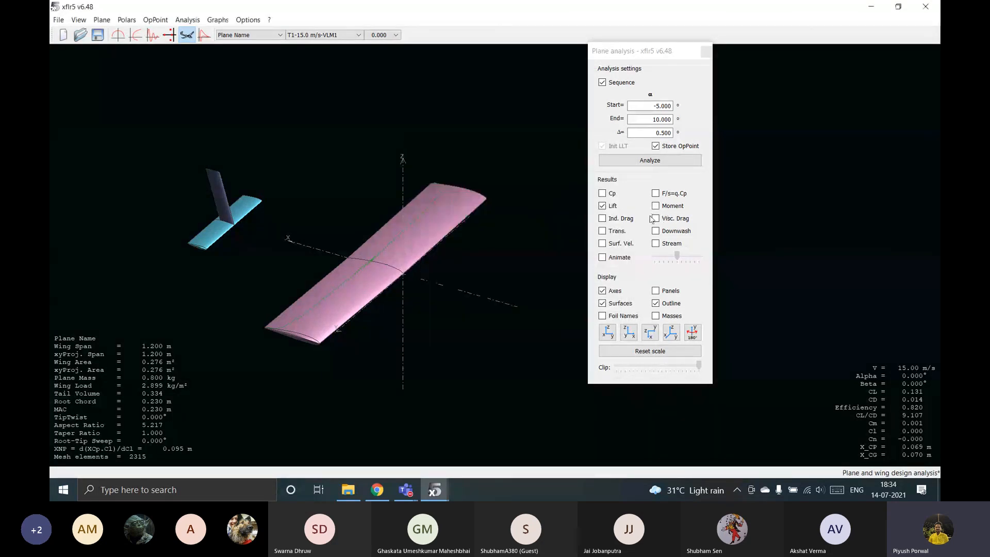
Display the streamlines around the plane and switch to the 11.000° operating point of the T1-15.0 m/s-VLM1 polar.
{"action": "left_click", "coordinate": [654, 244]}
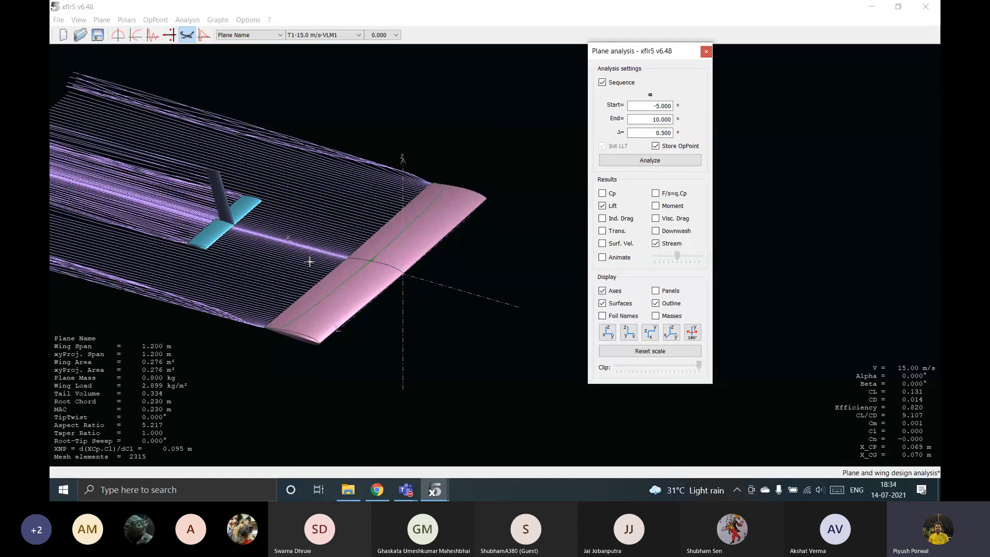
{"action": "left_click_drag", "start_coordinate": [266, 356], "coordinate": [406, 80]}
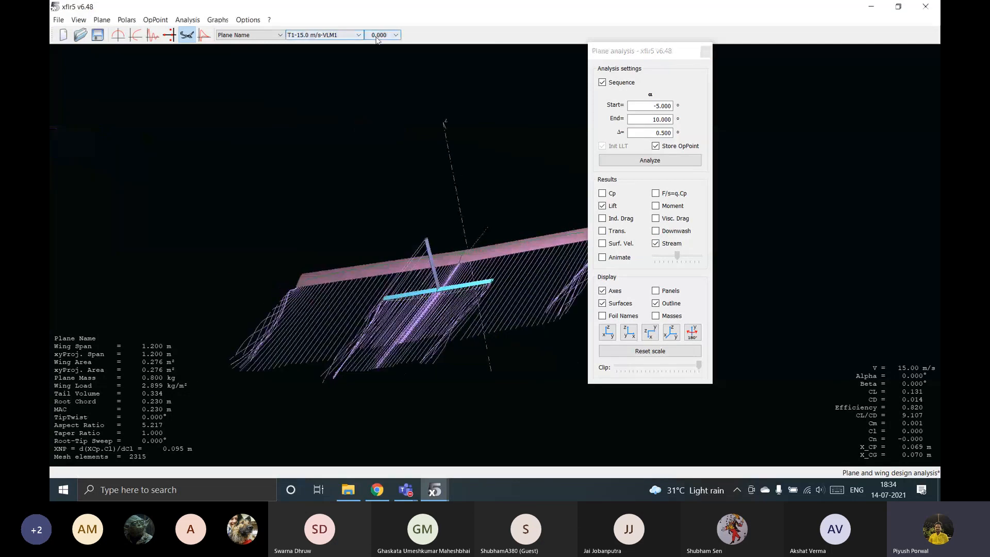
{"action": "left_click", "coordinate": [382, 34]}
{"action": "left_click", "coordinate": [380, 47]}
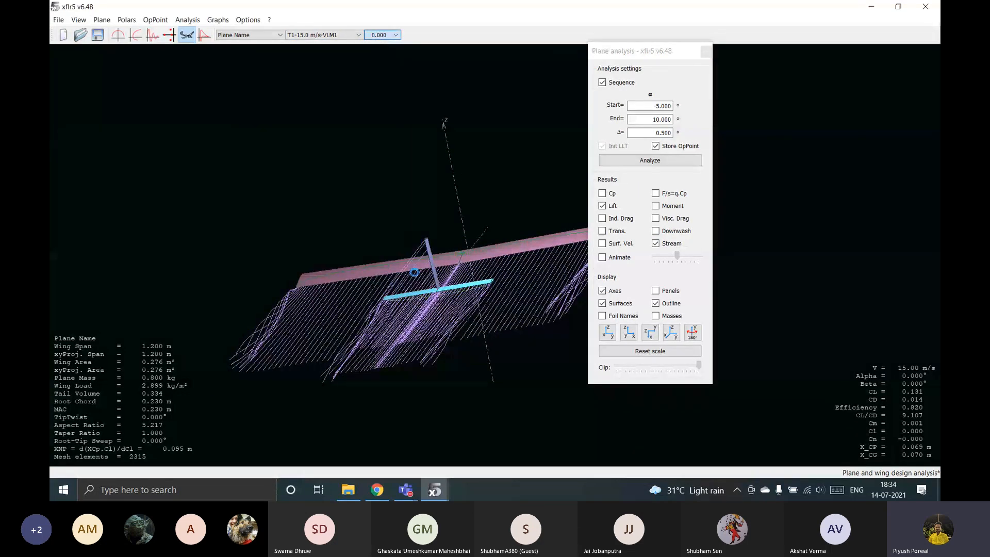
{"action": "left_click_drag", "start_coordinate": [443, 266], "coordinate": [413, 334]}
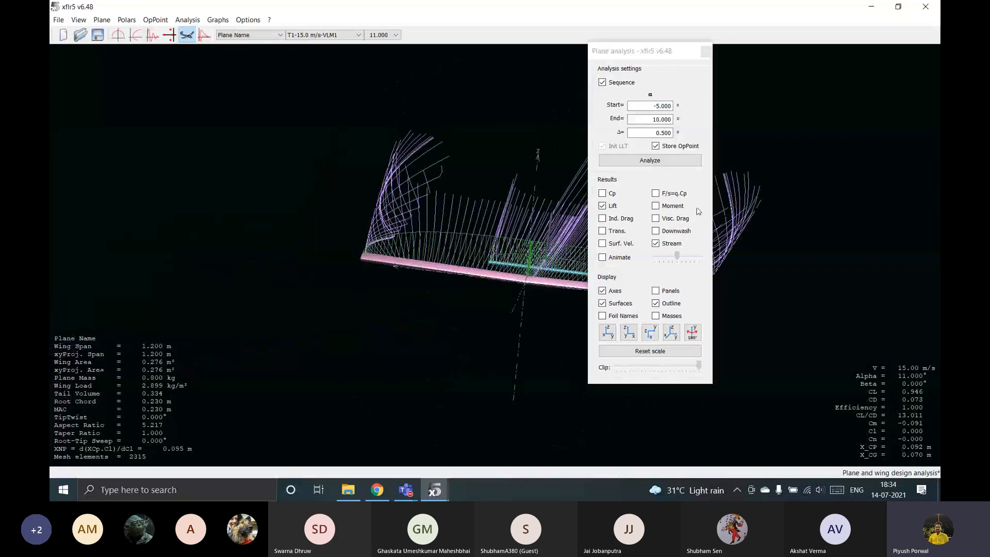
Turn on the moment display and switch to the 2.500° operating point to inspect the plane's flow from several angles.
{"action": "left_click", "coordinate": [657, 206]}
{"action": "left_click_drag", "start_coordinate": [518, 266], "coordinate": [384, 256]}
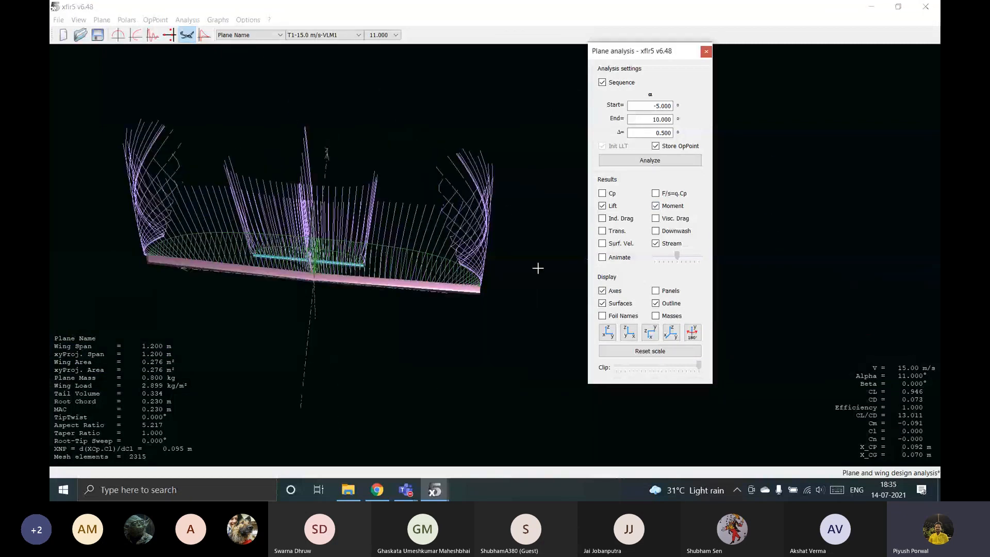
{"action": "left_click_drag", "start_coordinate": [532, 256], "coordinate": [215, 229]}
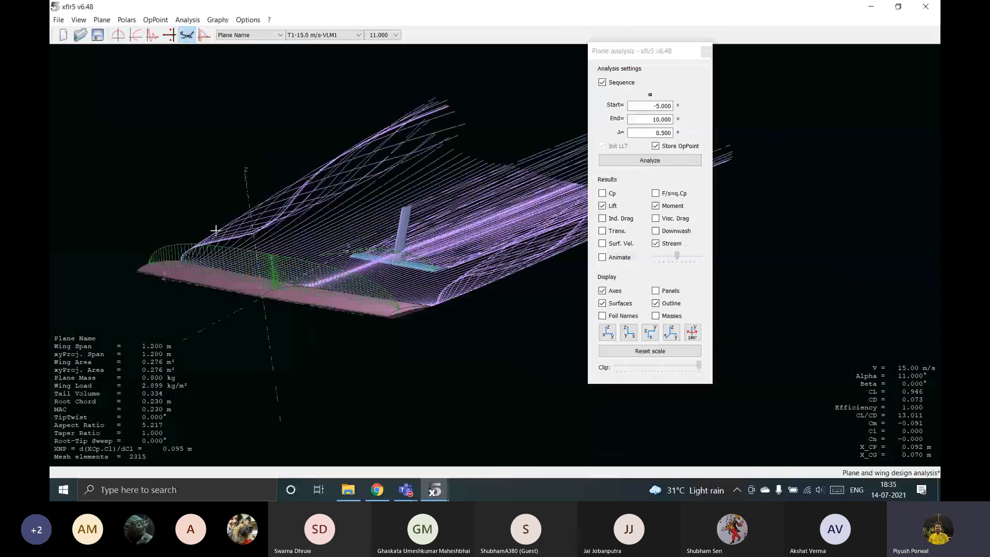
{"action": "left_click", "coordinate": [384, 35]}
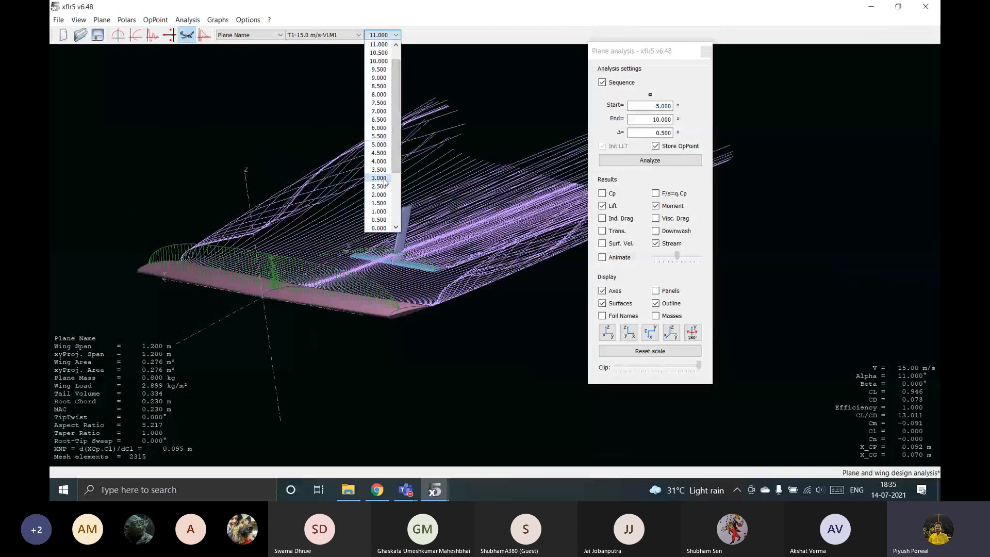
{"action": "left_click", "coordinate": [384, 179]}
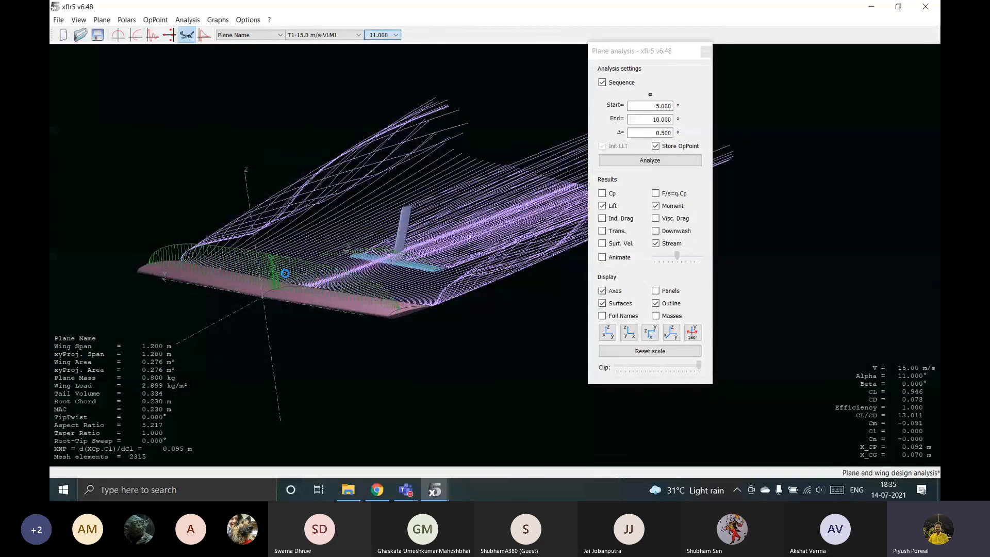
{"action": "left_click_drag", "start_coordinate": [285, 273], "coordinate": [394, 271]}
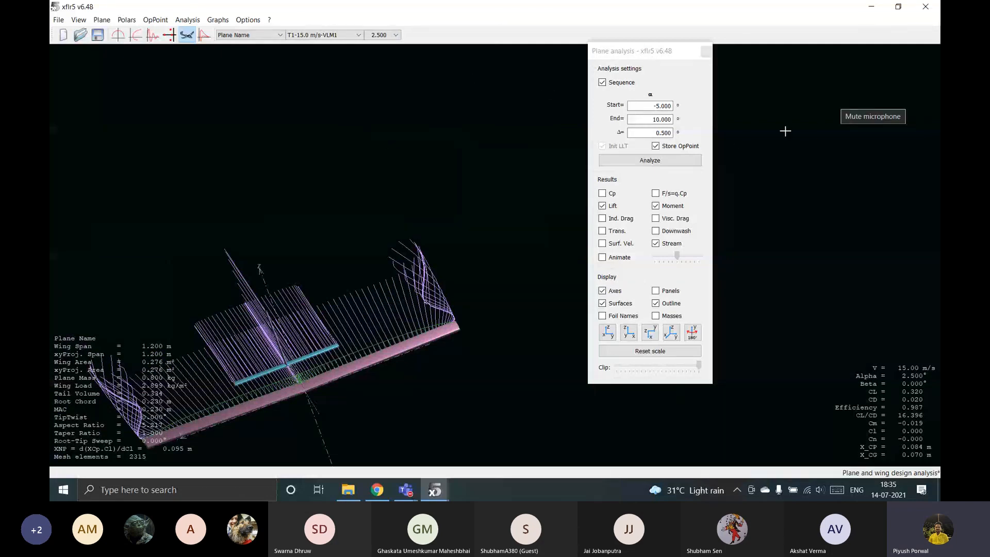
{"action": "left_click", "coordinate": [858, 91]}
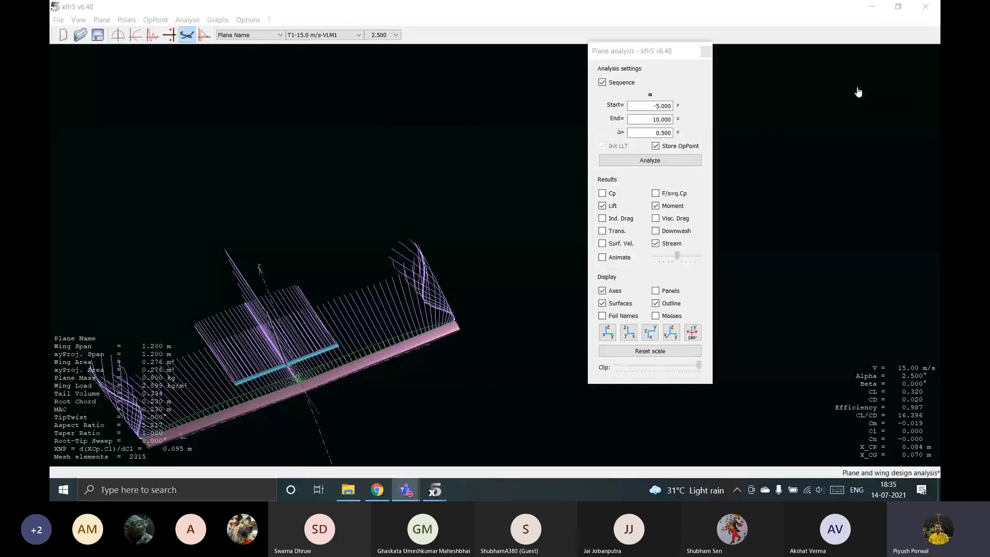